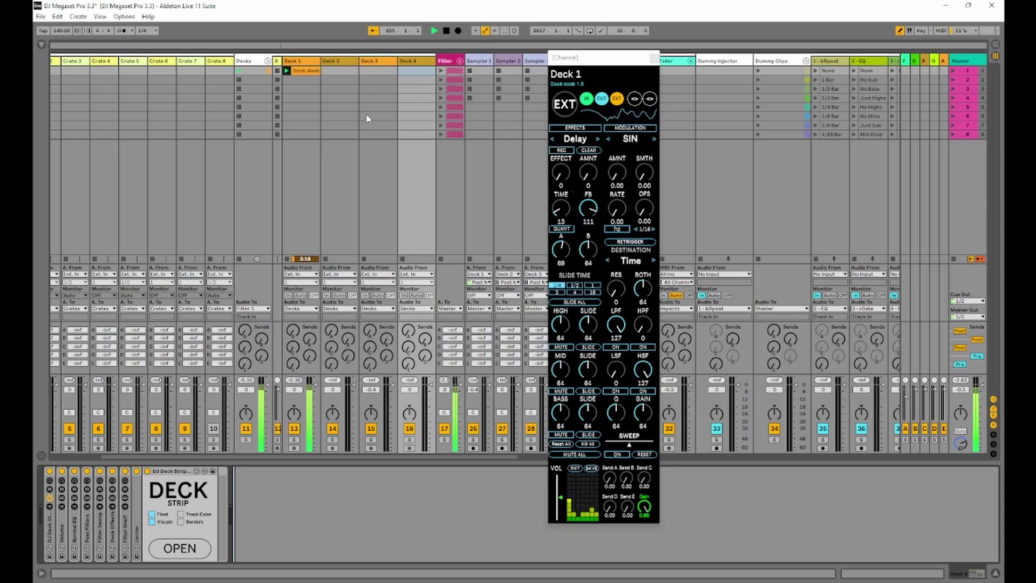
# Open the floating Deck Strip channel windows for the Deck 2, Deck 3 and Deck 4 tracks.
pyautogui.click(307, 60)
pyautogui.click(337, 61)
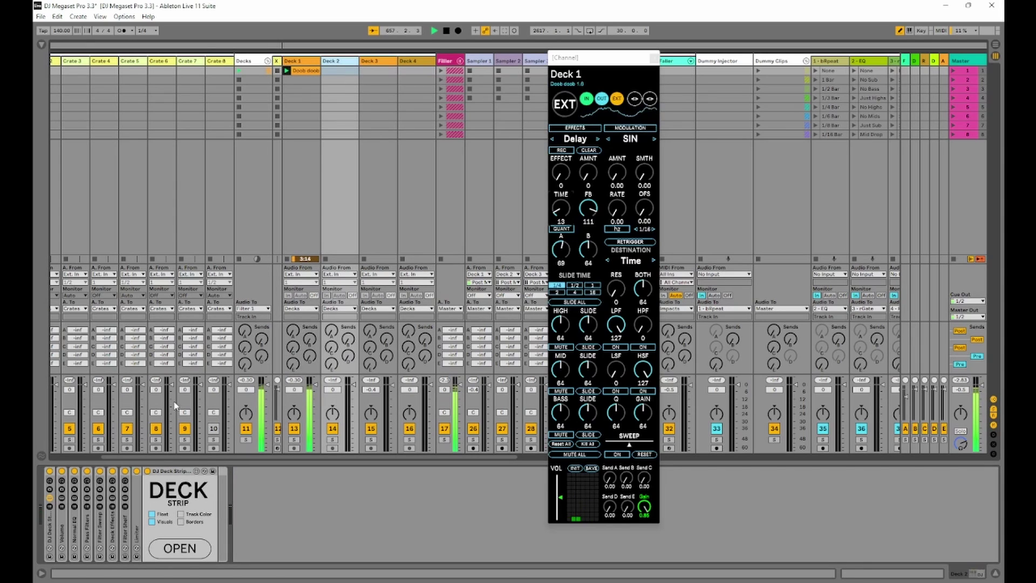
pyautogui.click(180, 548)
pyautogui.press('Right')
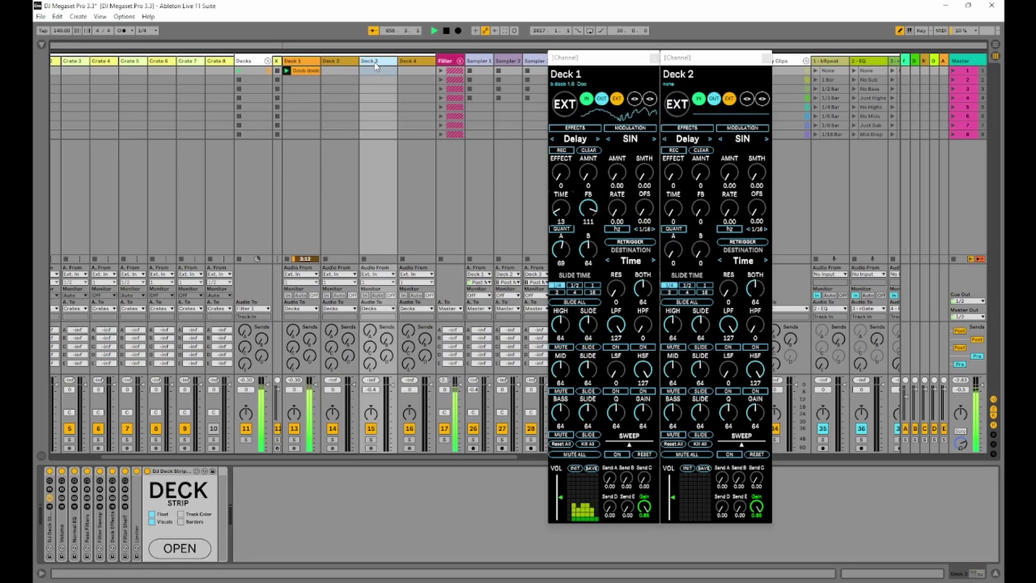
pyautogui.click(180, 548)
pyautogui.click(412, 72)
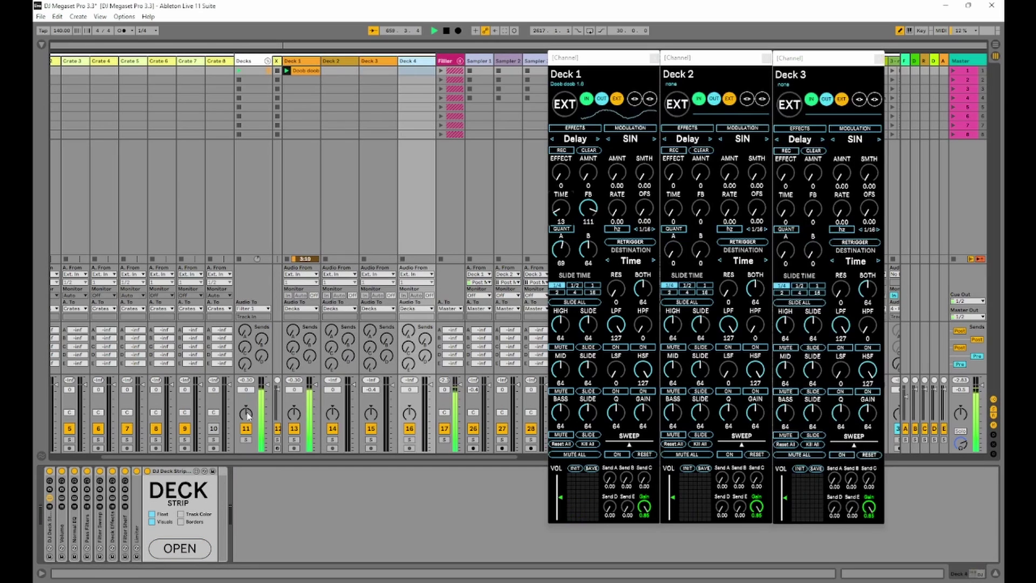
pyautogui.click(184, 551)
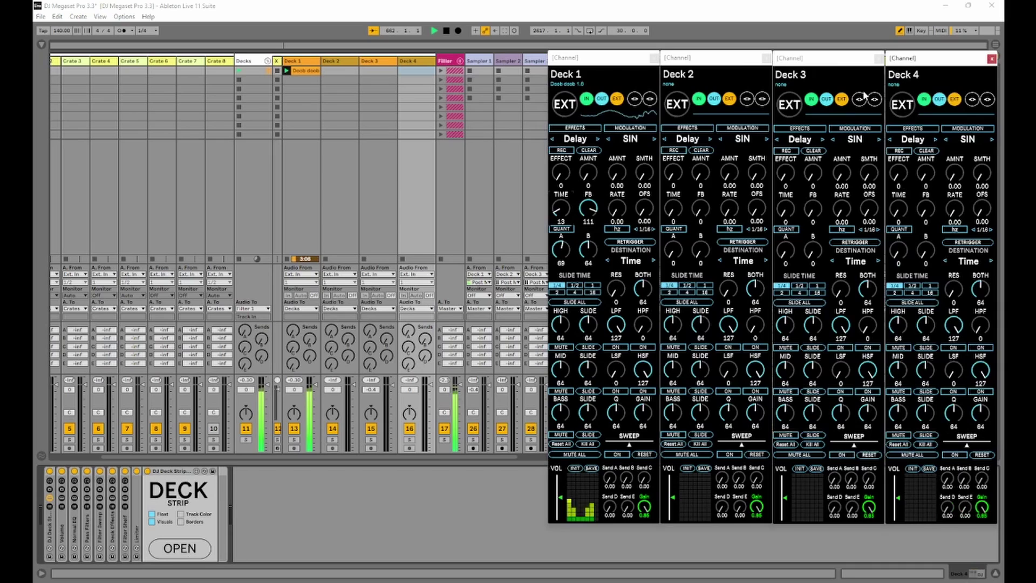
# Reposition the Deck 2 channel window over the mixer and back, and close the Deck 2, Deck 3 and Deck 4 windows.
pyautogui.moveTo(728, 58); pyautogui.dragTo(371, 68)
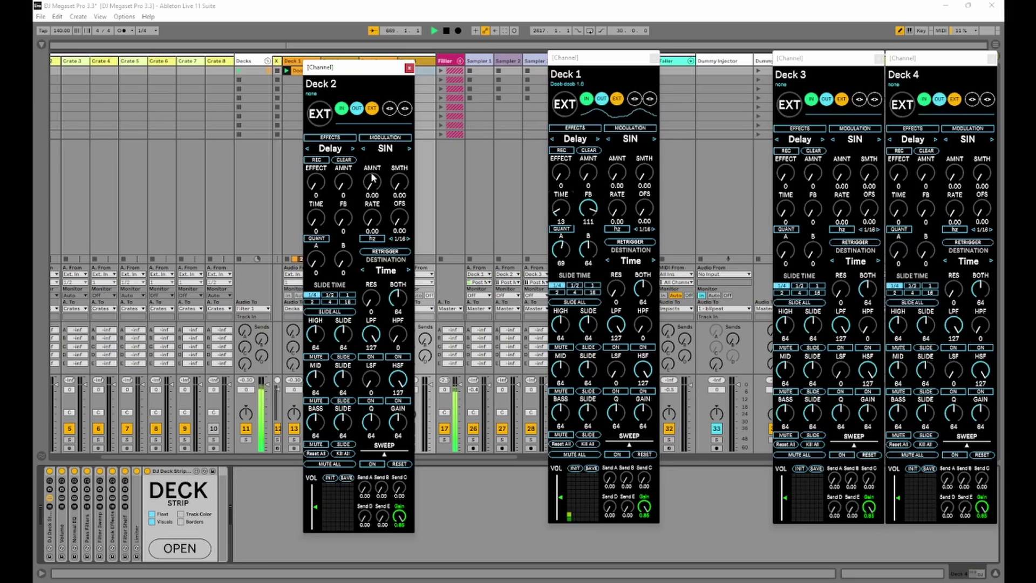
pyautogui.moveTo(362, 75); pyautogui.dragTo(720, 64)
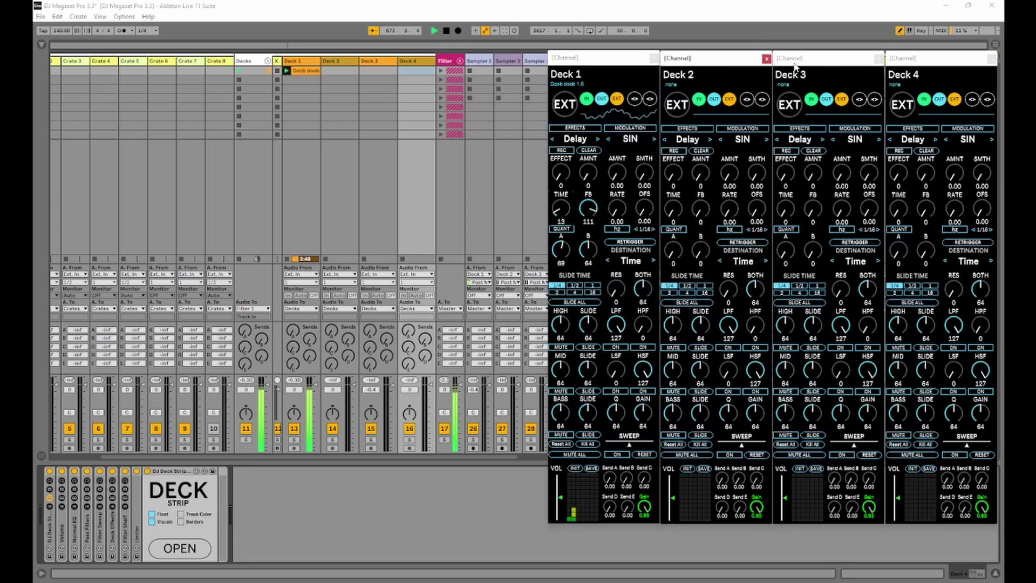
pyautogui.click(765, 58)
pyautogui.click(878, 57)
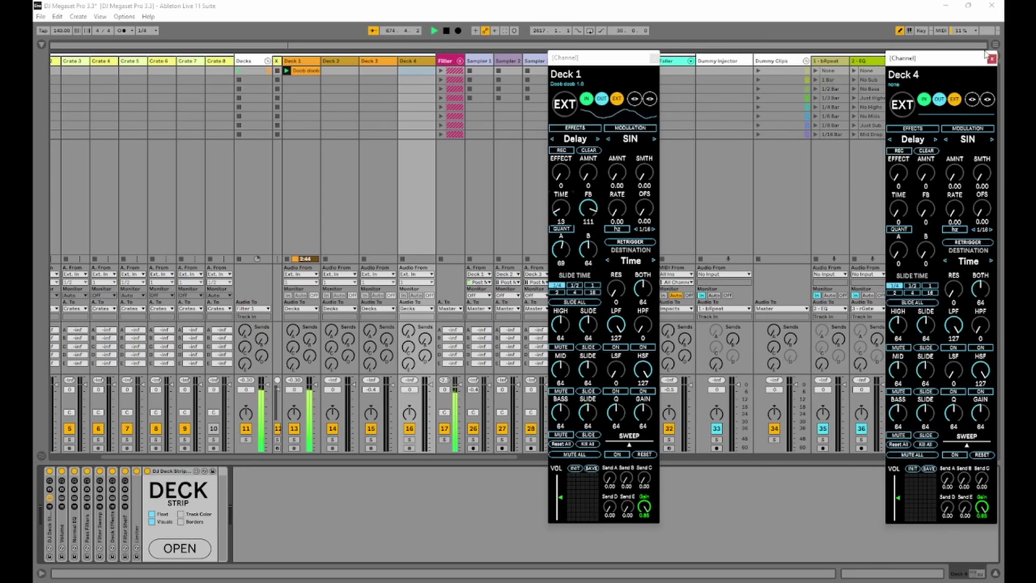
pyautogui.click(991, 58)
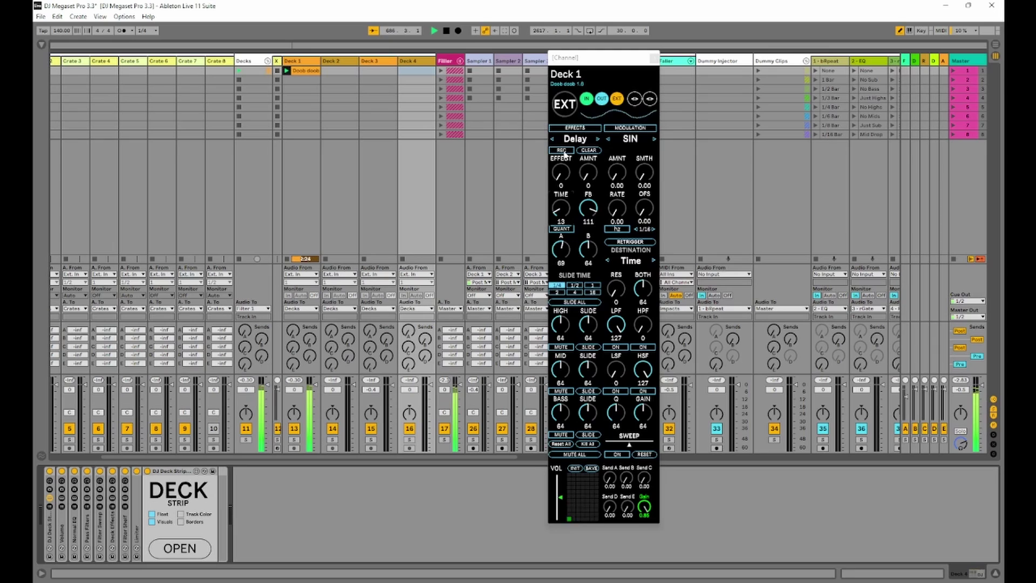
# Enable Deck 1's Delay effect with its amount at 71 and its Time at 4.
pyautogui.click(562, 150)
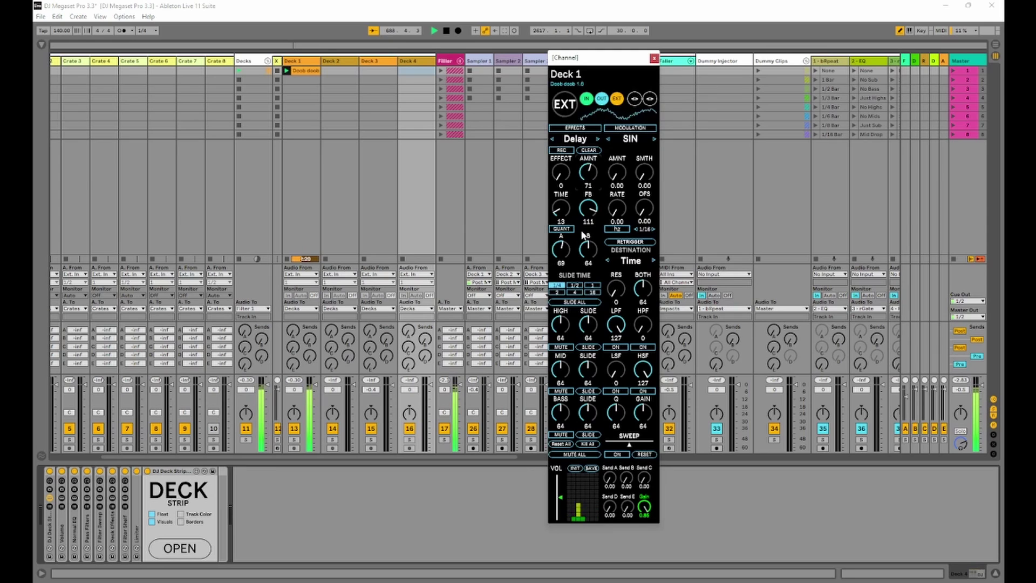
pyautogui.click(575, 128)
pyautogui.moveTo(561, 208); pyautogui.dragTo(561, 221)
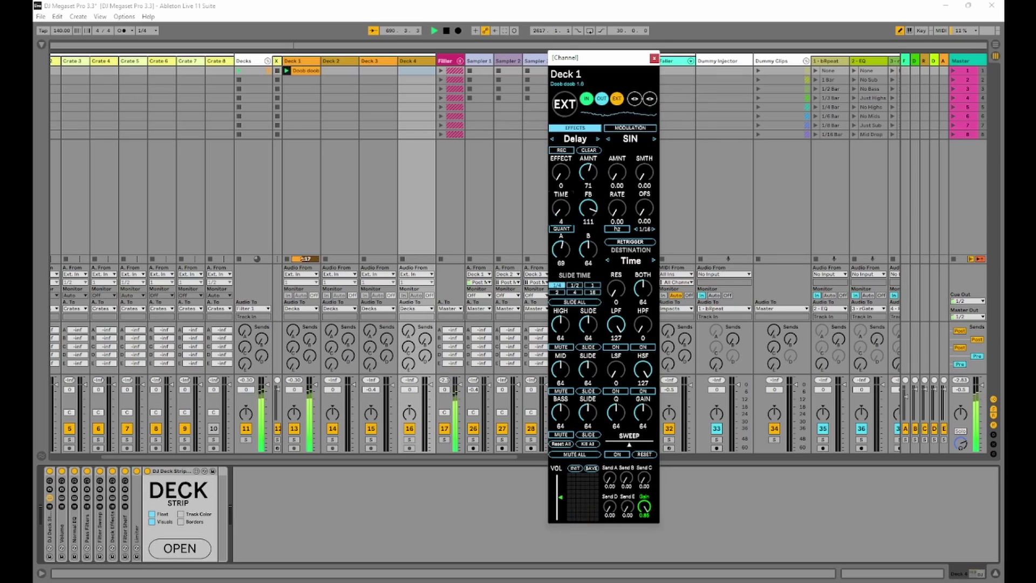
# Record Deck 1's Delay parameter movements, bringing Time to 10, A to 52 and B to 83.
pyautogui.click(562, 151)
pyautogui.moveTo(561, 209)
pyautogui.mouseDown()
pyautogui.moveTo(561, 196)
pyautogui.moveTo(561, 207)
pyautogui.mouseUp()
pyautogui.moveTo(561, 249)
pyautogui.mouseDown()
pyautogui.moveTo(561, 237)
pyautogui.moveTo(588, 241)
pyautogui.moveTo(561, 265)
pyautogui.mouseUp()
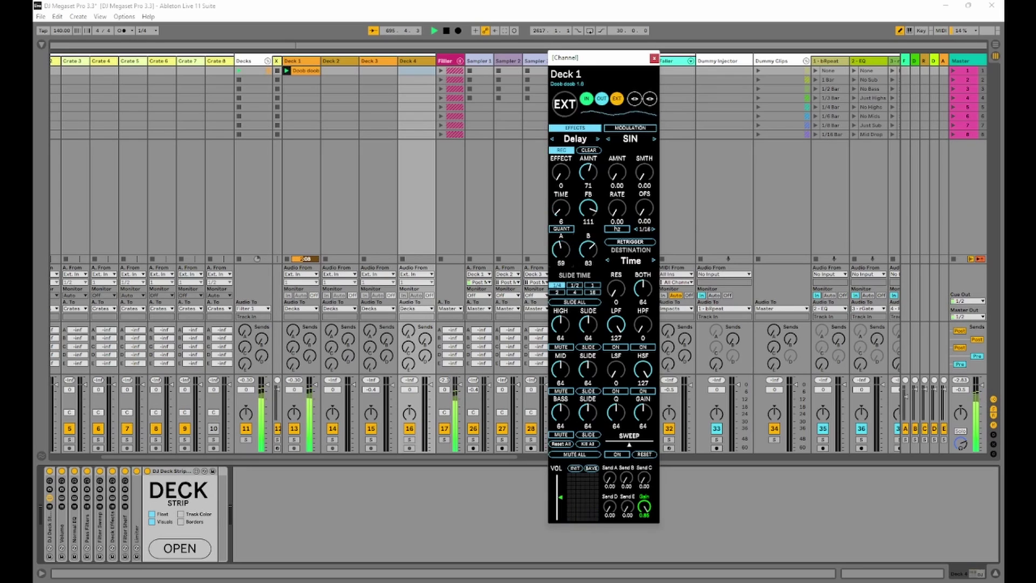
pyautogui.moveTo(561, 210)
pyautogui.mouseDown()
pyautogui.moveTo(561, 189)
pyautogui.moveTo(561, 221)
pyautogui.moveTo(561, 207)
pyautogui.mouseUp()
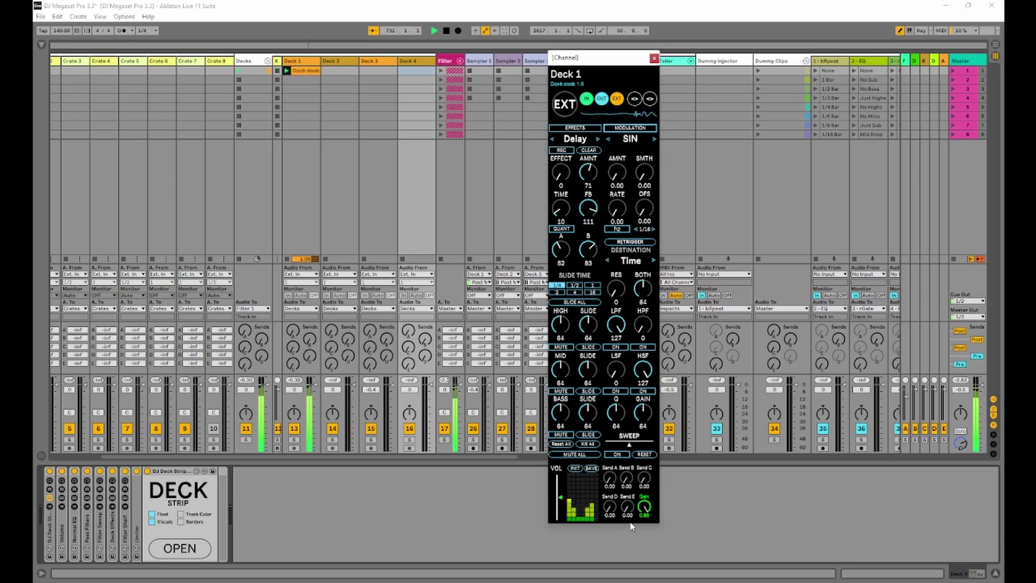
# Set Deck 1's Send E to 1.00 and open the editor of the Automoton track's device, with the Deck 1 window moved aside.
pyautogui.moveTo(627, 506); pyautogui.dragTo(627, 476)
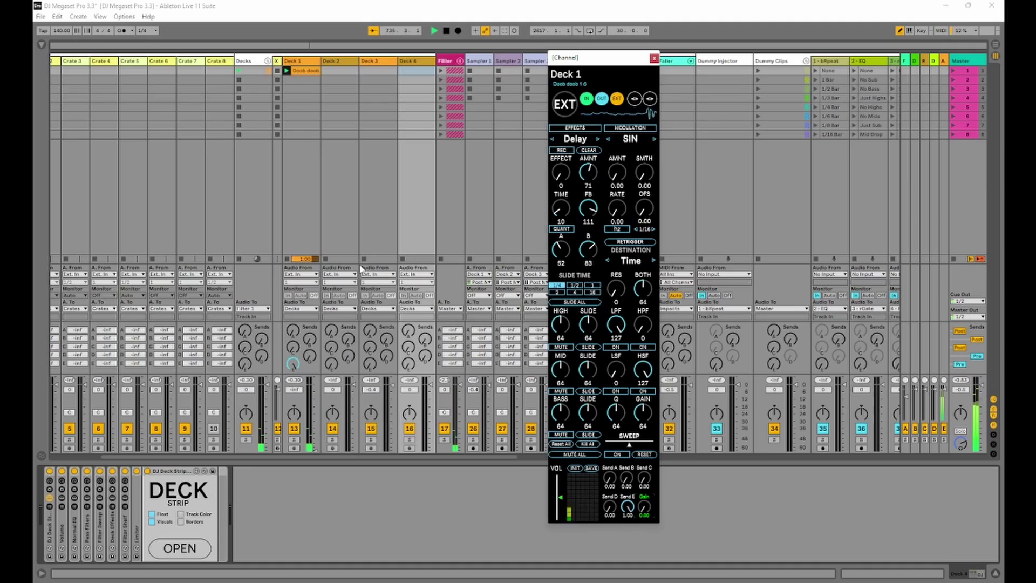
pyautogui.hscroll(15, 361, 268)
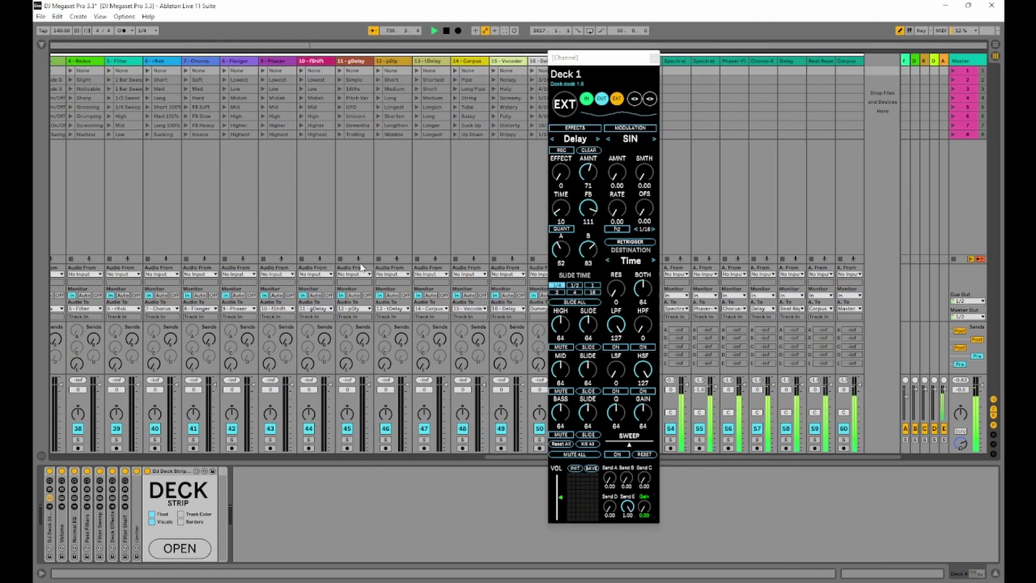
pyautogui.moveTo(600, 62); pyautogui.dragTo(915, 64)
pyautogui.click(565, 80)
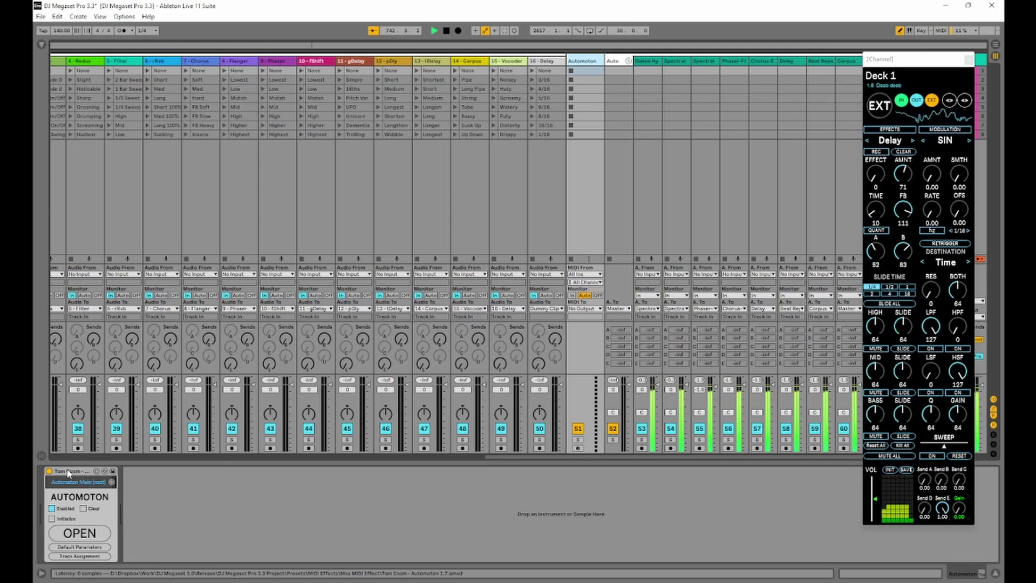
pyautogui.click(92, 535)
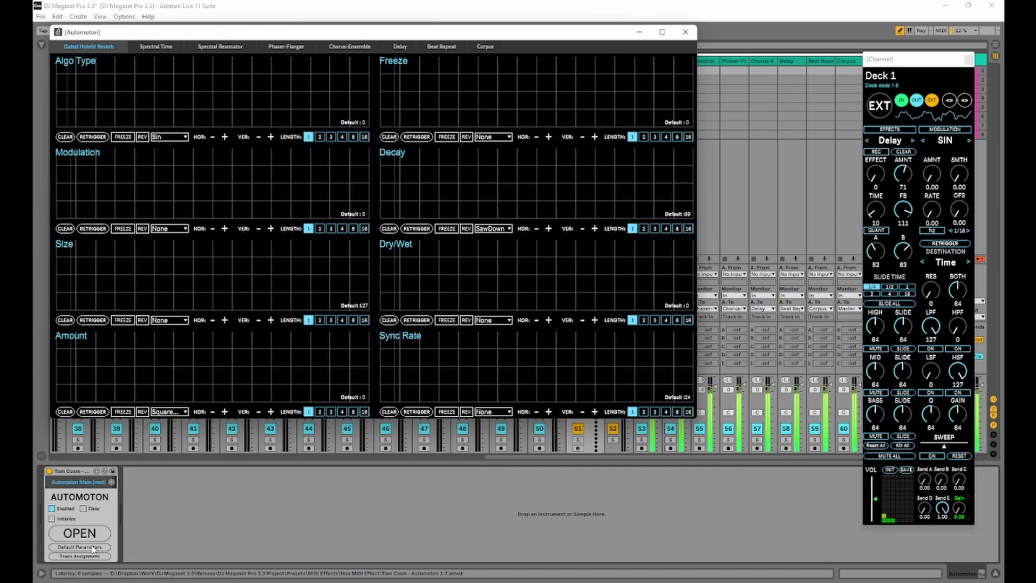
# Review Automoton's default parameters and track assignments, and return to its automation editor.
pyautogui.click(93, 549)
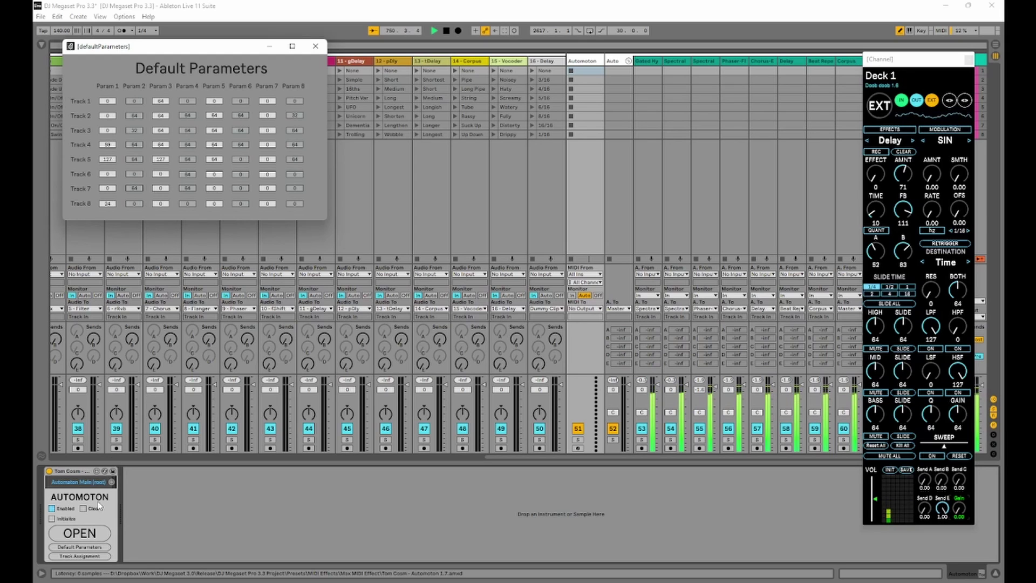
pyautogui.click(79, 556)
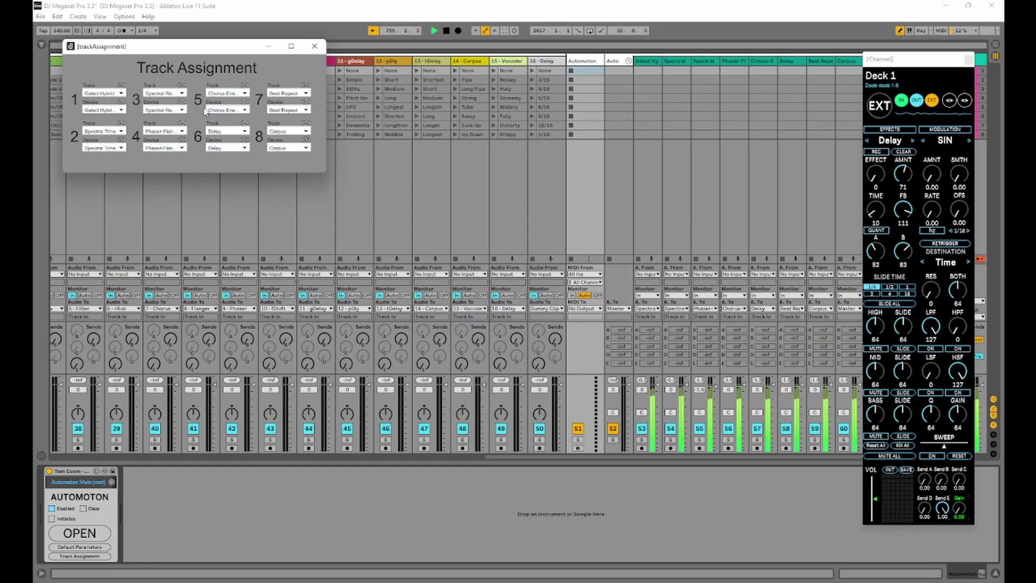
pyautogui.click(81, 534)
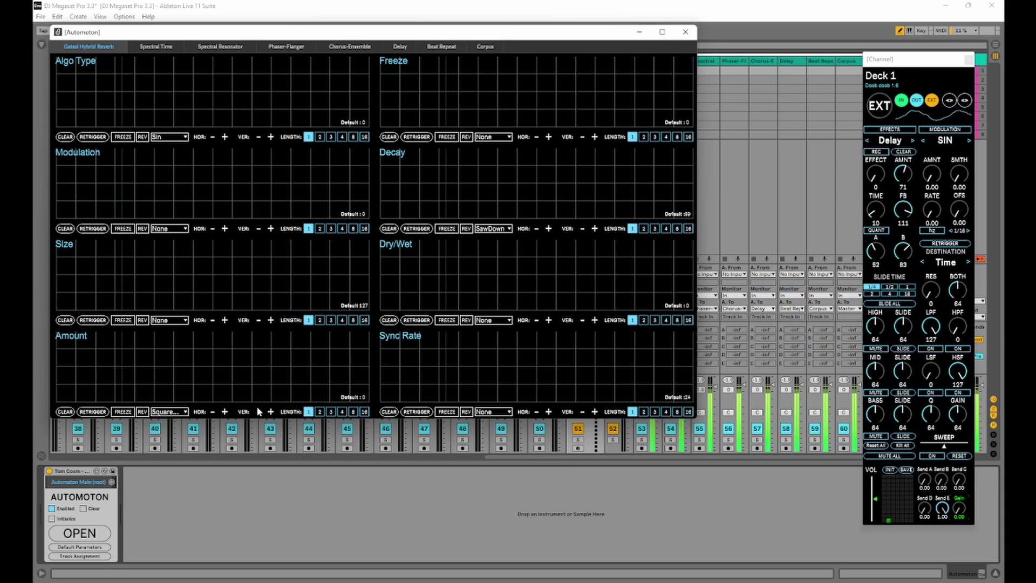
# For Automoton's Delay, draw a triangular Dry/Wet envelope with length 16 and a Feedback envelope that holds high before curving down.
pyautogui.click(401, 48)
pyautogui.click(514, 348)
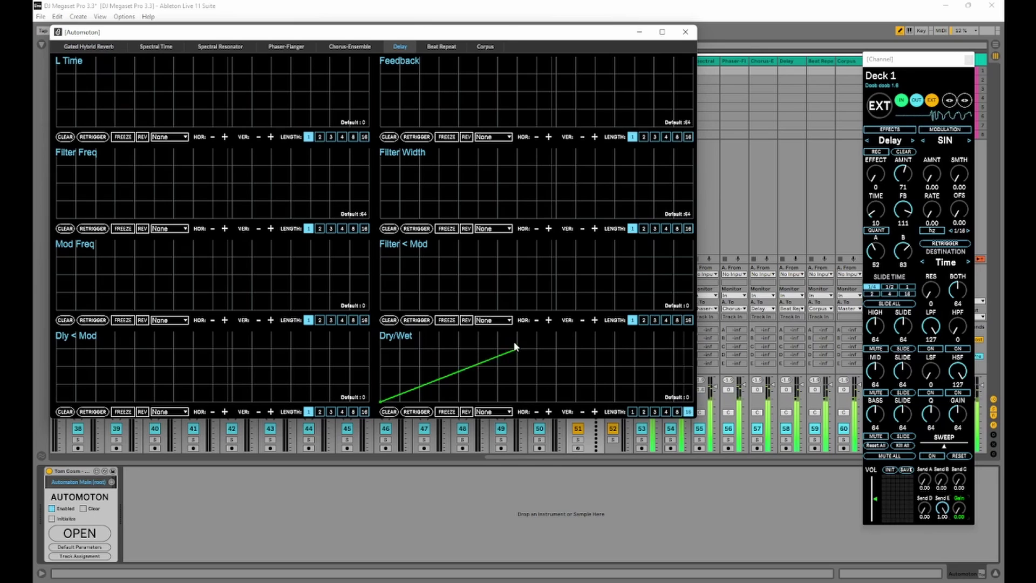
pyautogui.moveTo(514, 348)
pyautogui.mouseDown()
pyautogui.moveTo(544, 342)
pyautogui.moveTo(692, 401)
pyautogui.mouseUp()
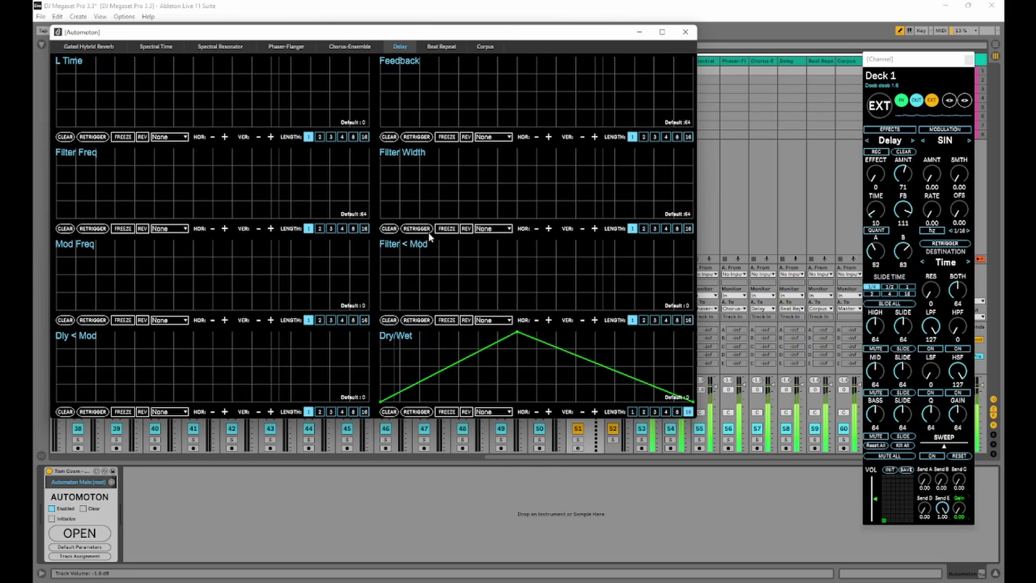
pyautogui.click(386, 75)
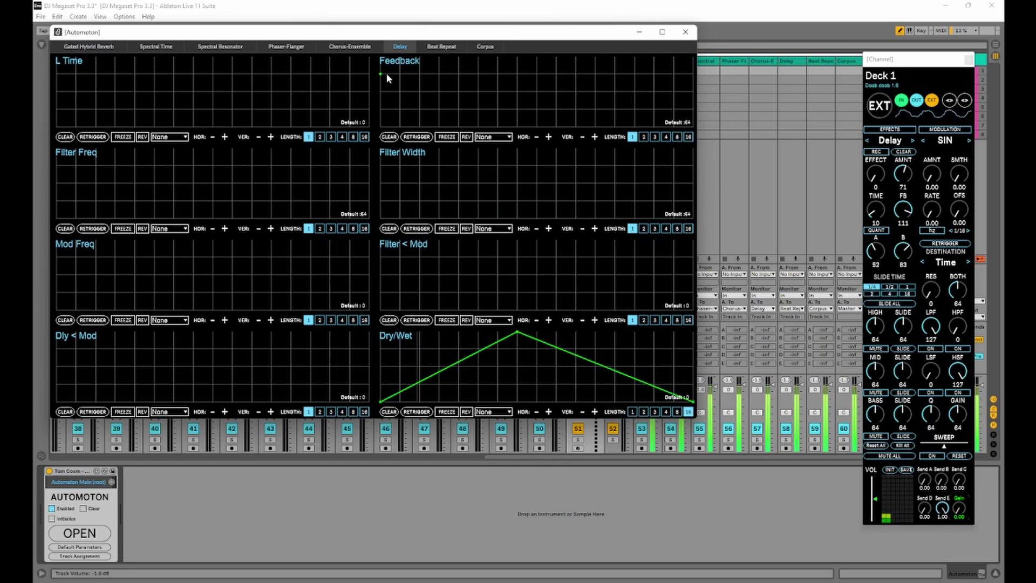
pyautogui.moveTo(386, 79)
pyautogui.mouseDown()
pyautogui.moveTo(606, 66)
pyautogui.moveTo(694, 95)
pyautogui.moveTo(689, 106)
pyautogui.moveTo(652, 104)
pyautogui.mouseUp()
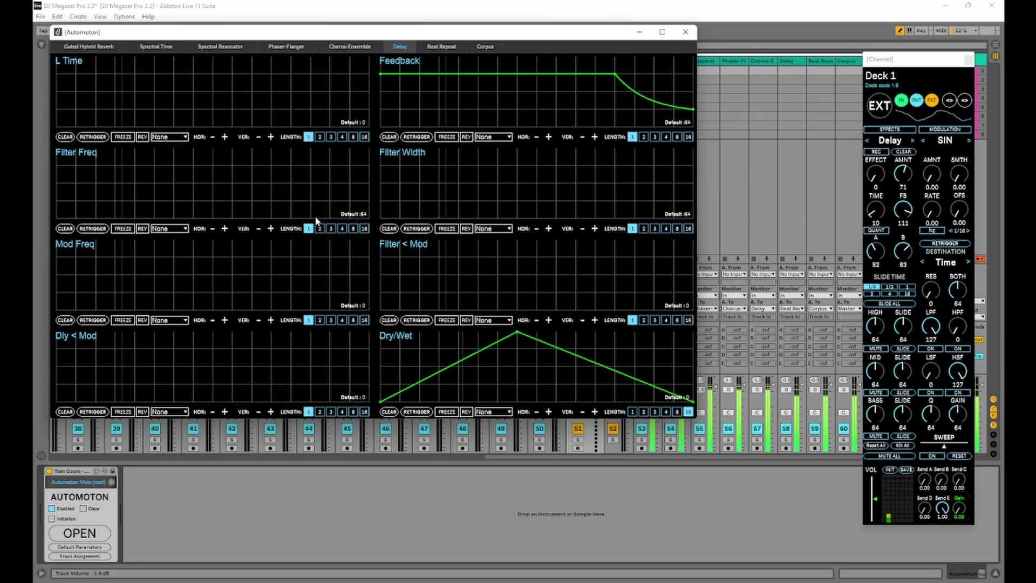
# Place a high starting point in the Delay's L Time envelope and refine its horizontal and vertical grid.
pyautogui.click(67, 77)
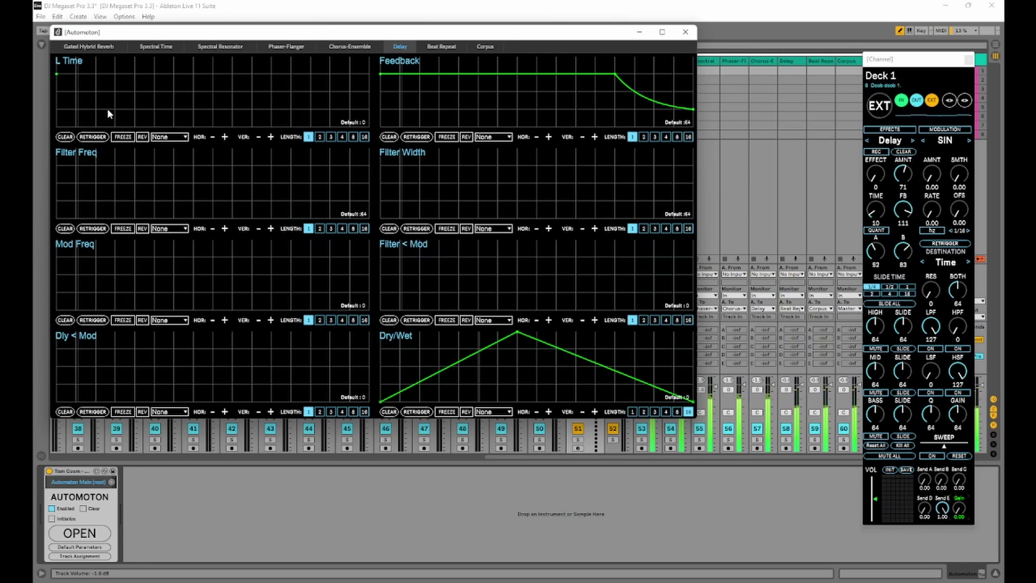
pyautogui.click(224, 136)
pyautogui.click(270, 136)
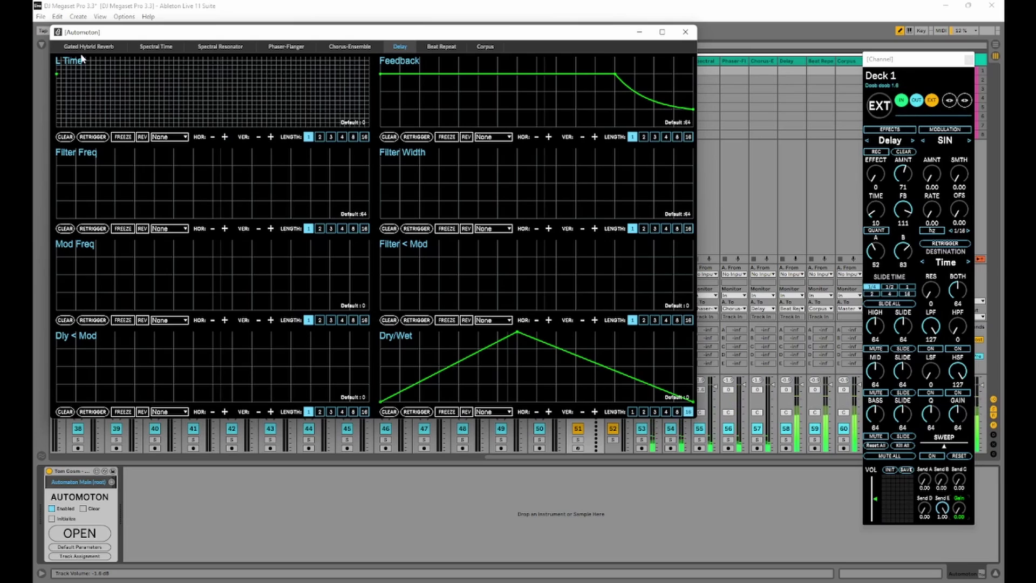
# Move the Automoton editor clear of the track headers, select the Deck 1 track, and bring the editor back into view.
pyautogui.moveTo(430, 36); pyautogui.dragTo(561, 115)
pyautogui.hscroll(-10, 101, 114)
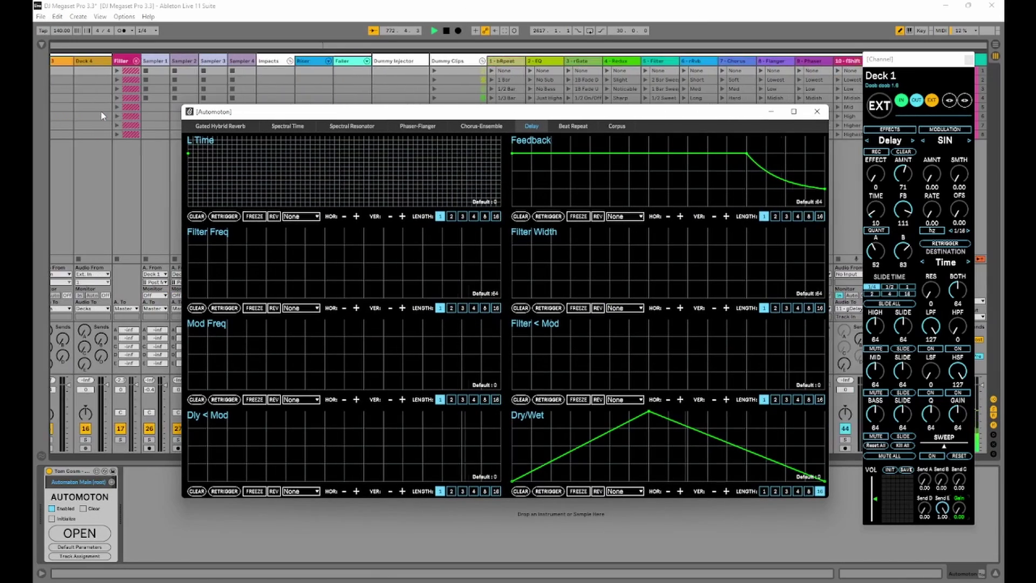
pyautogui.hscroll(-6, 101, 115)
pyautogui.click(291, 75)
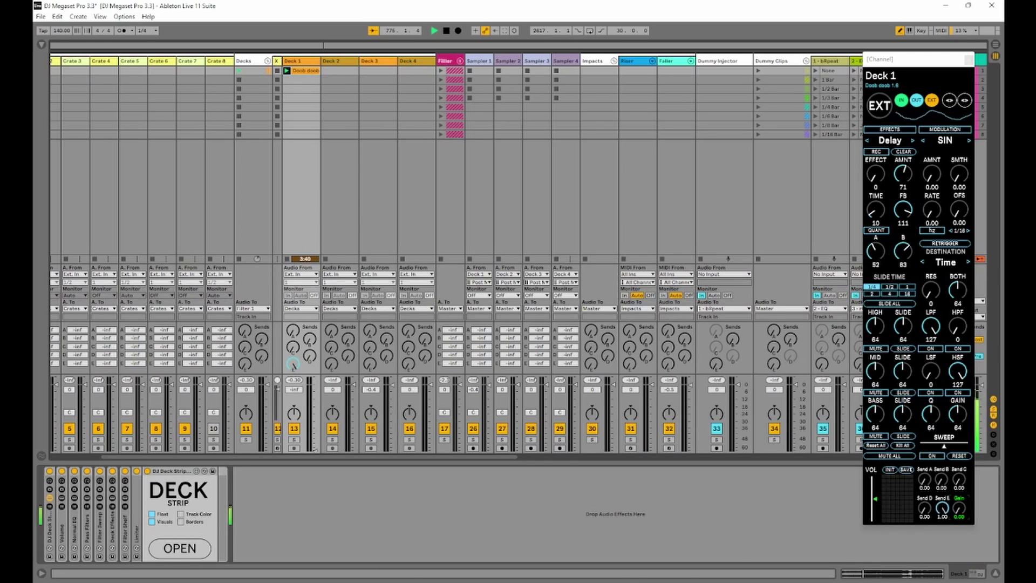
pyautogui.click(587, 532)
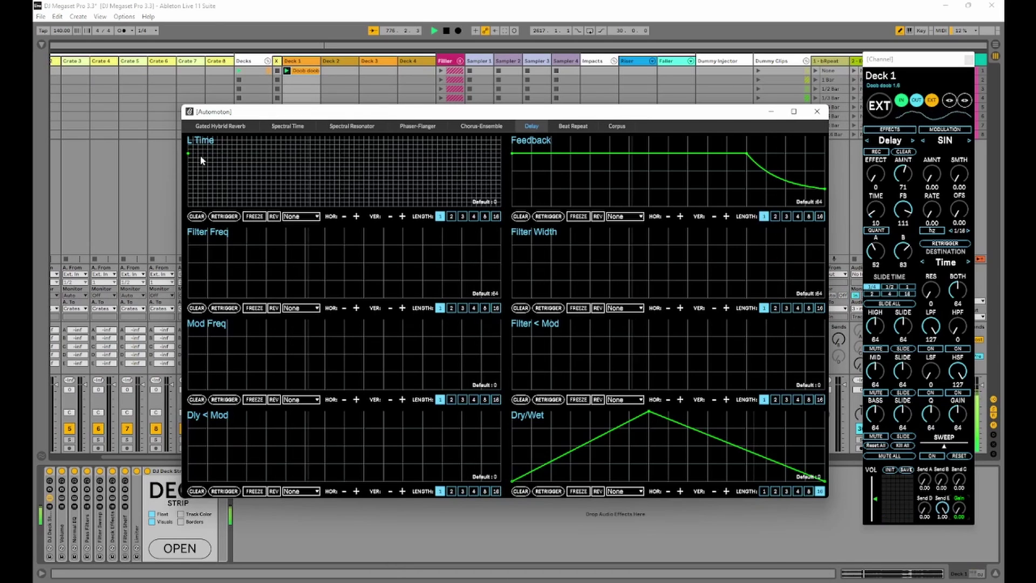
# Draw an L Time envelope that drops sharply, rises slightly and falls away, and reshape Dry/Wet into a plateau with length 2.
pyautogui.moveTo(195, 155)
pyautogui.mouseDown()
pyautogui.moveTo(203, 204)
pyautogui.moveTo(340, 189)
pyautogui.moveTo(490, 204)
pyautogui.mouseUp()
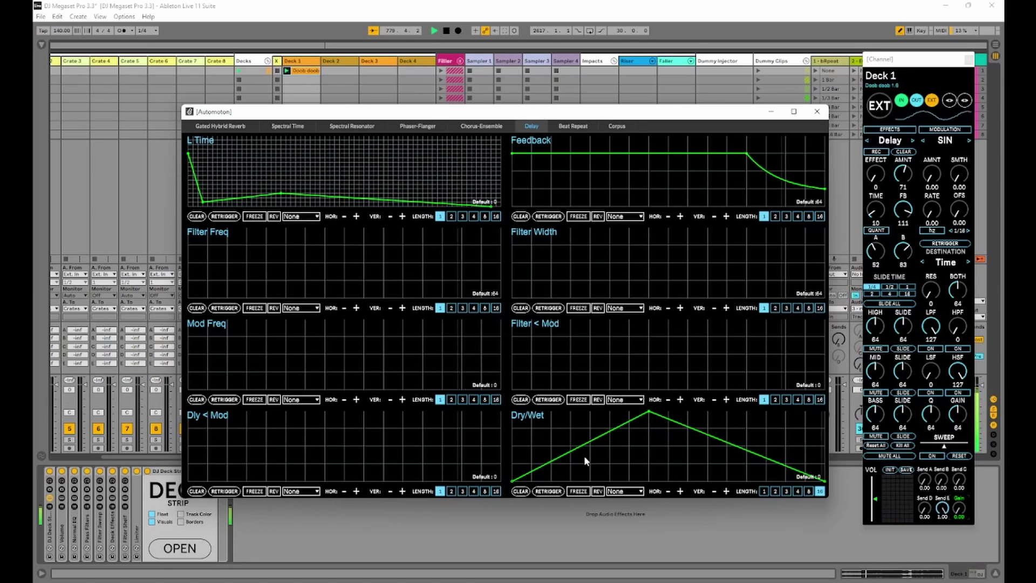
pyautogui.moveTo(584, 455); pyautogui.dragTo(552, 411)
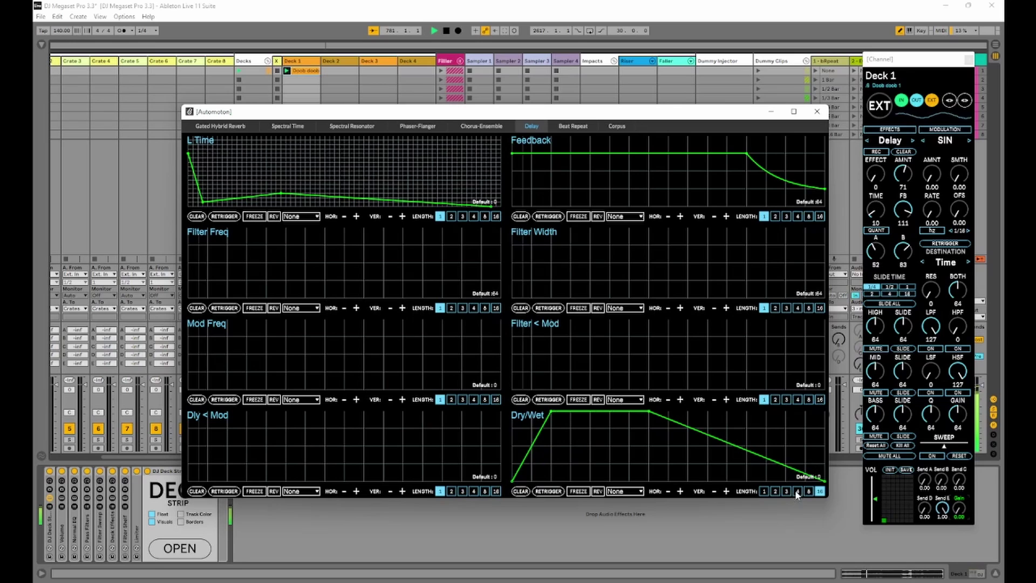
pyautogui.click(775, 490)
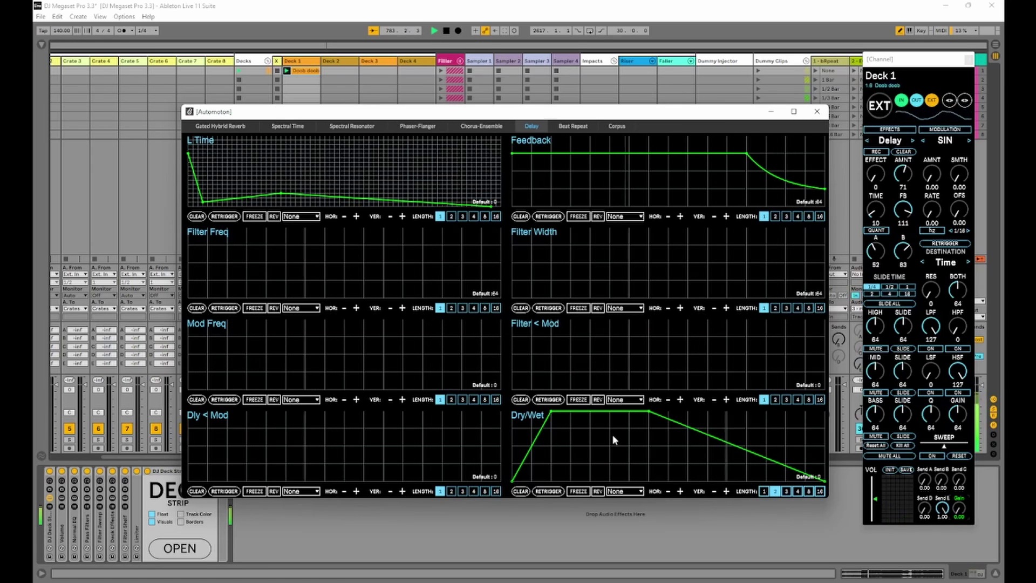
# Draw a Phaser-Flanger Dry/Wet envelope that stays at zero, jumps to a short maximum plateau and drops back, with length 2.
pyautogui.click(417, 126)
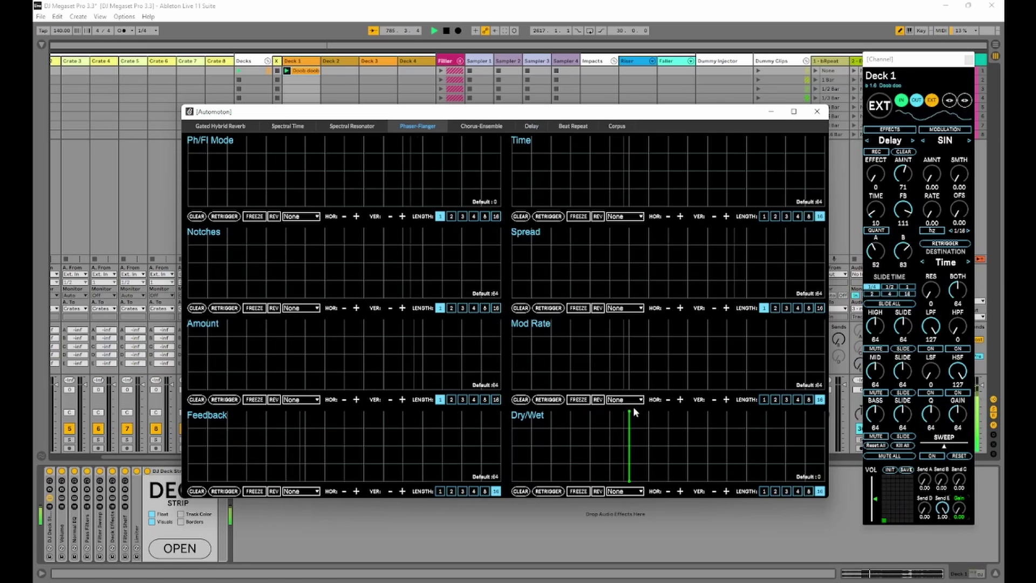
pyautogui.moveTo(634, 412)
pyautogui.mouseDown()
pyautogui.moveTo(672, 410)
pyautogui.moveTo(688, 428)
pyautogui.moveTo(688, 480)
pyautogui.mouseUp()
pyautogui.moveTo(609, 470); pyautogui.dragTo(523, 488)
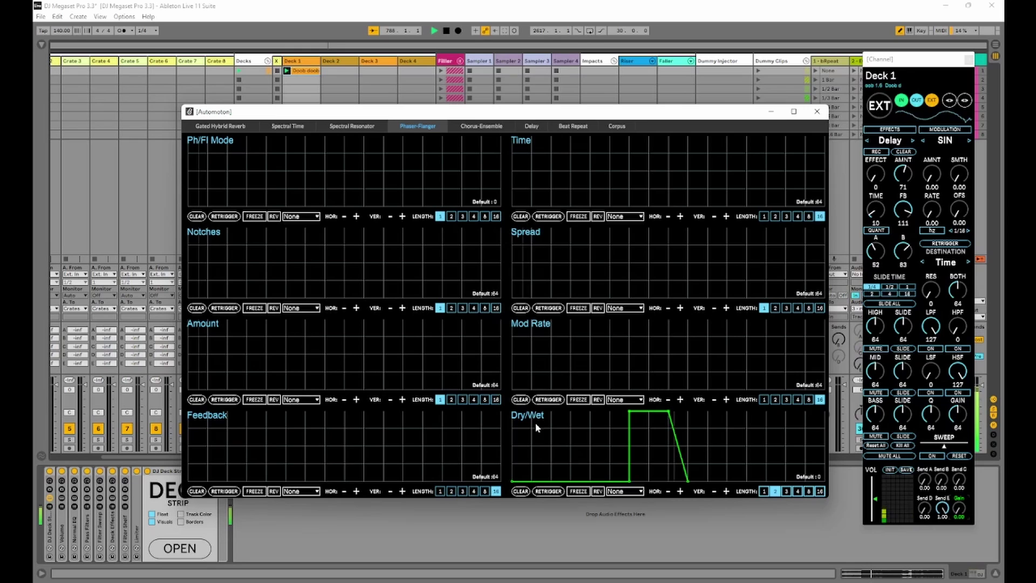
# Draw a rising Amount envelope and a falling Time envelope for the Phaser-Flanger.
pyautogui.moveTo(247, 373); pyautogui.dragTo(403, 320)
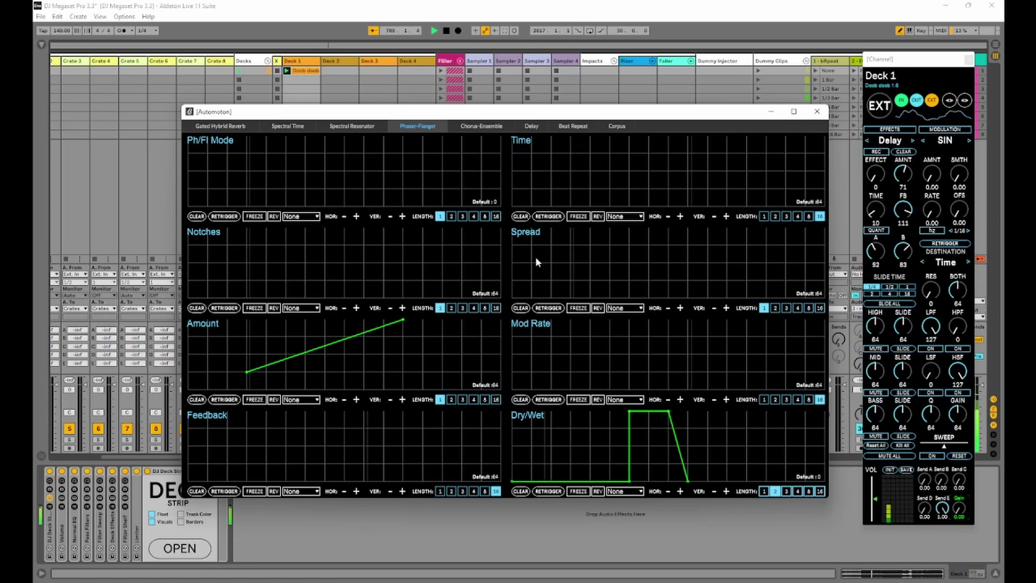
pyautogui.moveTo(512, 153)
pyautogui.mouseDown()
pyautogui.moveTo(608, 157)
pyautogui.moveTo(716, 196)
pyautogui.mouseUp()
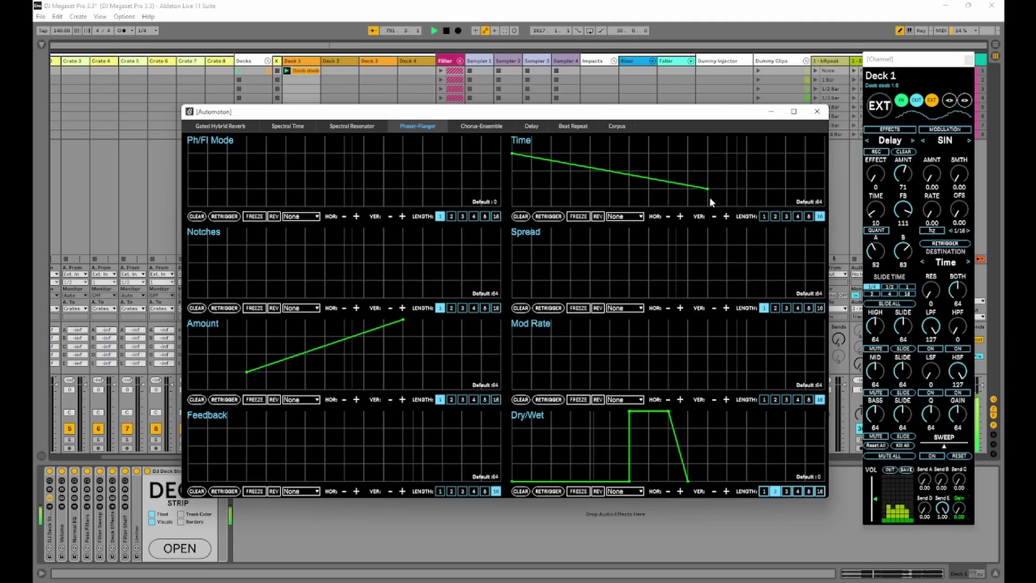
# Close the Automoton editor and open the recent set Automoton 1.0.als without saving changes to the current set.
pyautogui.click(816, 111)
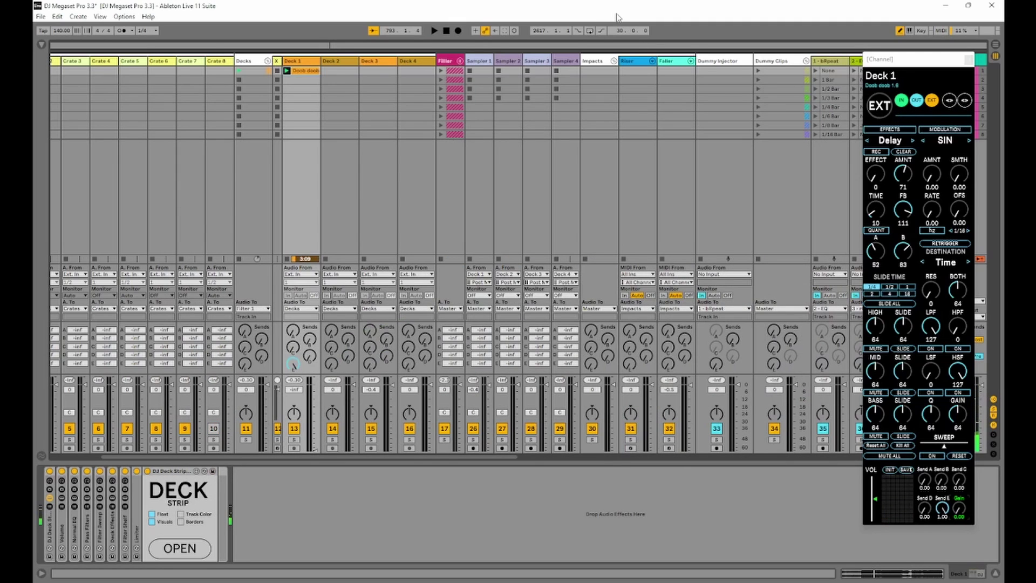
pyautogui.click(41, 15)
pyautogui.moveTo(110, 50)
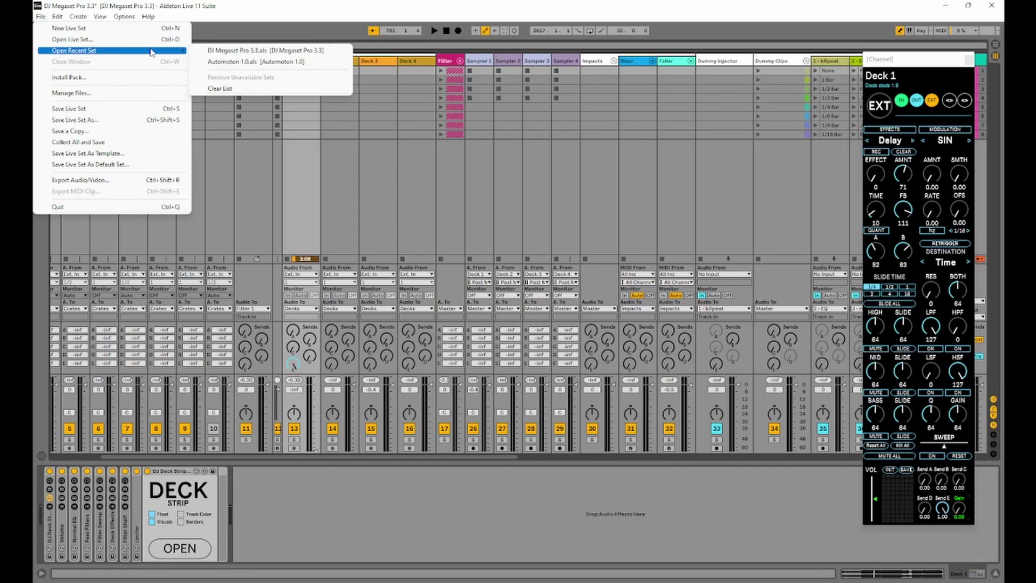
pyautogui.click(260, 63)
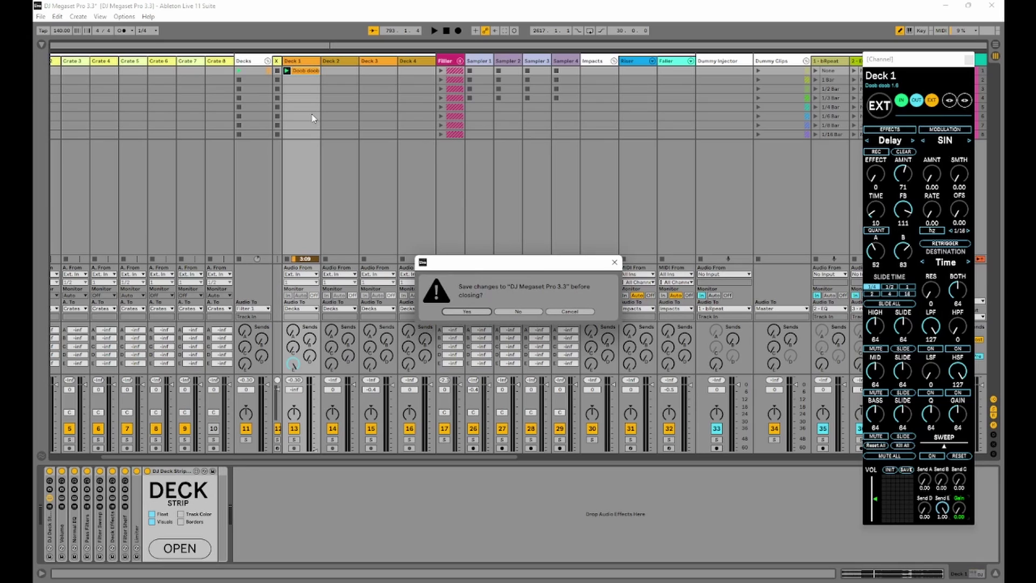
pyautogui.click(517, 312)
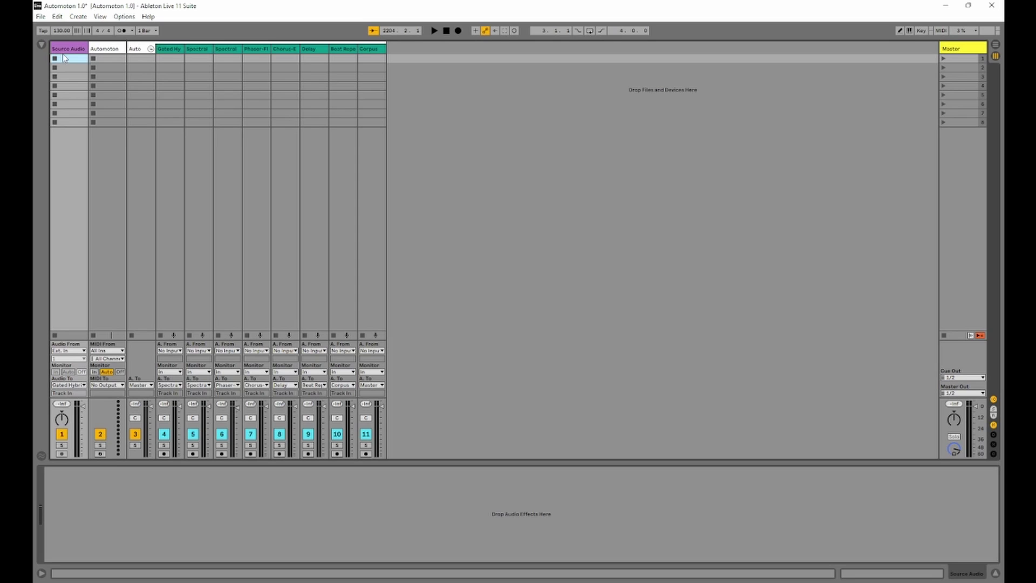
# Search all browser results for "loop" and load Guitar Loop Abmin 160 bpm.wav into Source Audio's first clip slot.
pyautogui.hotkey('ctrl', 'r')
pyautogui.click(40, 46)
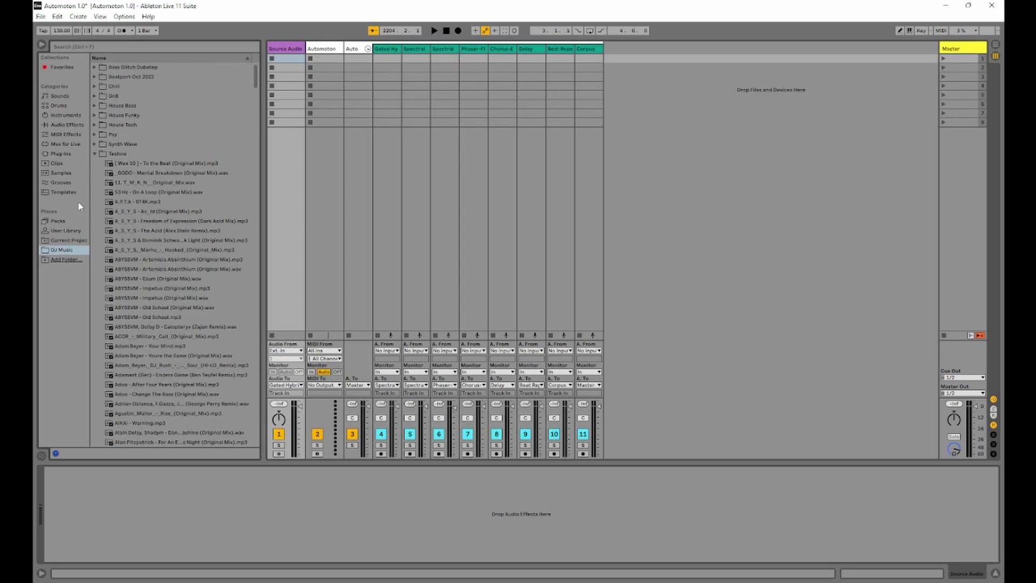
pyautogui.click(72, 46)
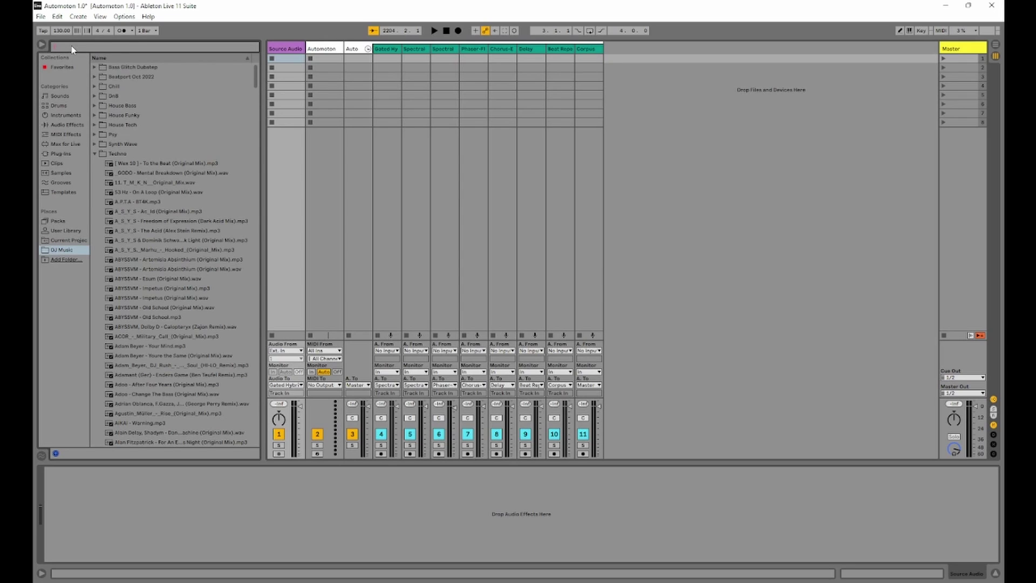
pyautogui.write('loop')
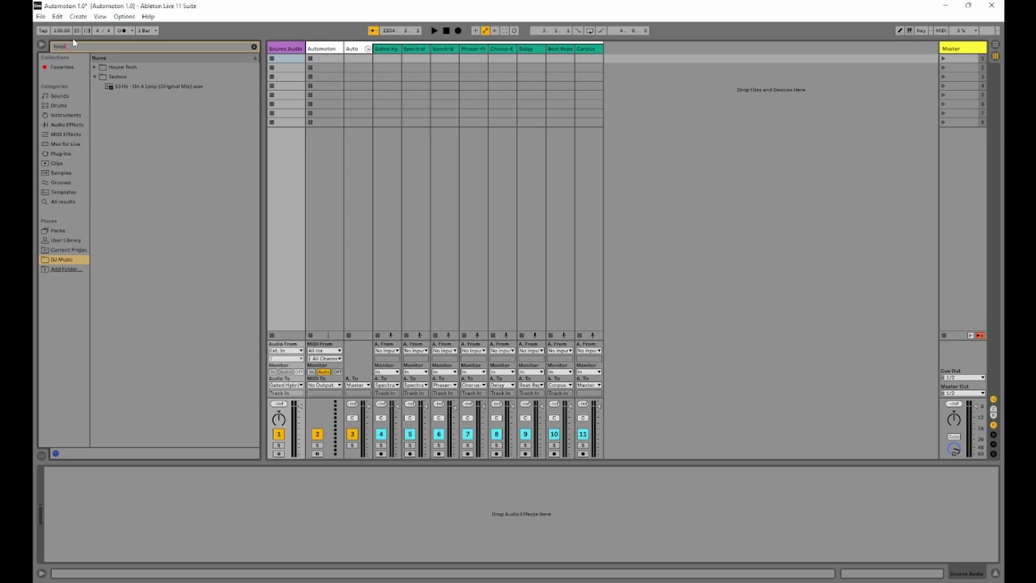
pyautogui.click(70, 202)
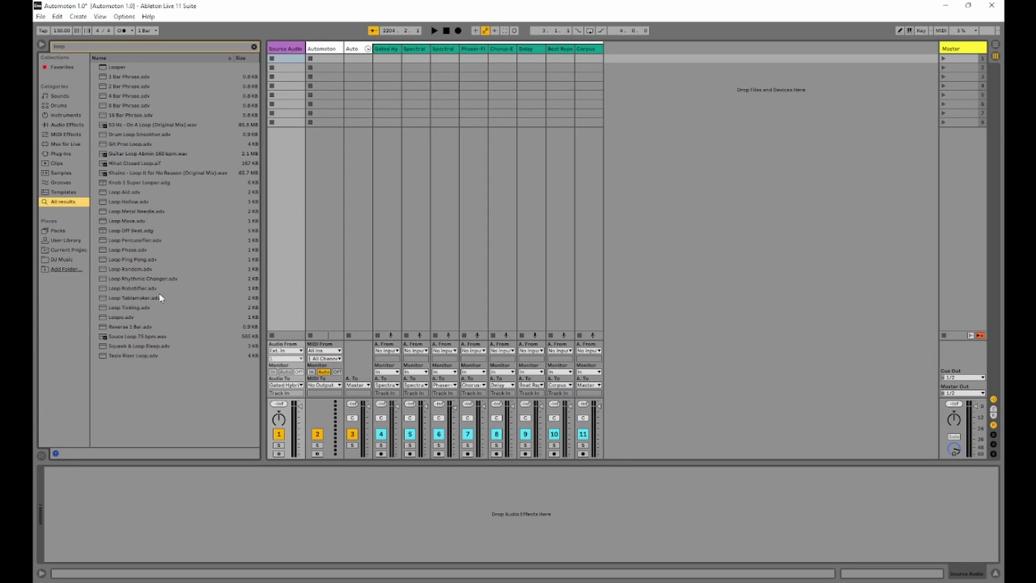
pyautogui.click(159, 153)
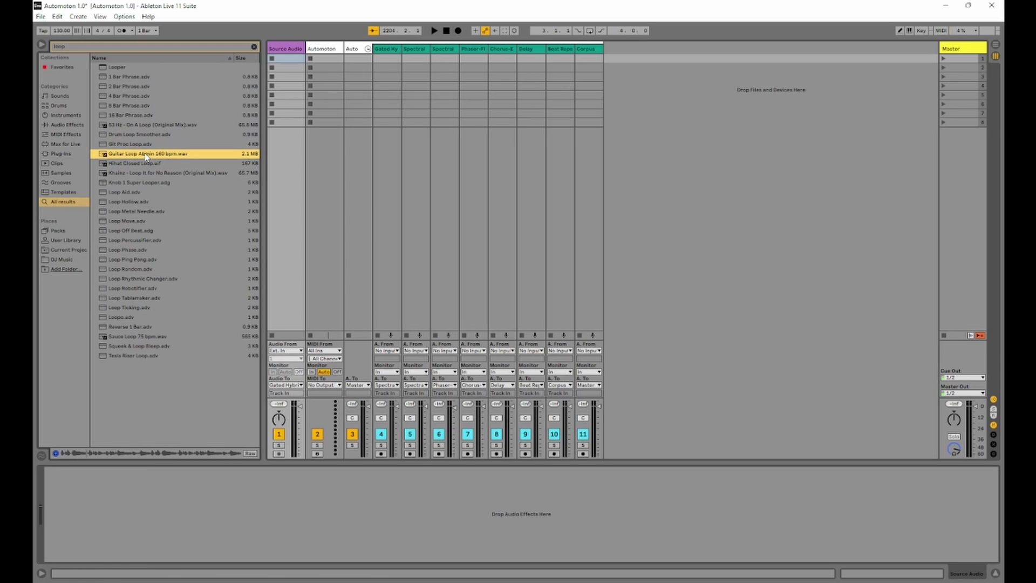
pyautogui.moveTo(286, 70); pyautogui.dragTo(285, 59)
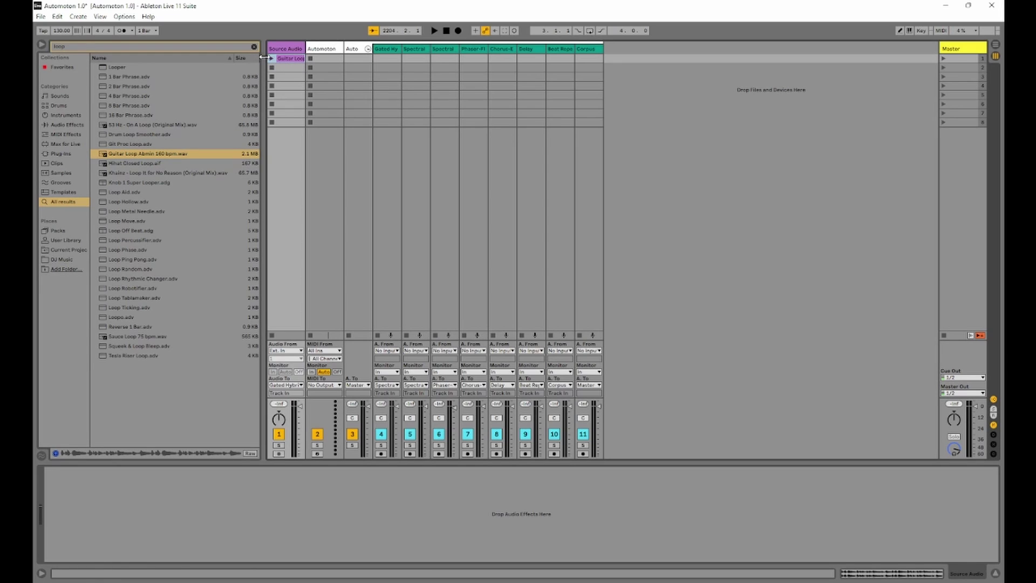
# Play the guitar loop clip, tap in a new tempo while it runs, and stop playback.
pyautogui.click(272, 59)
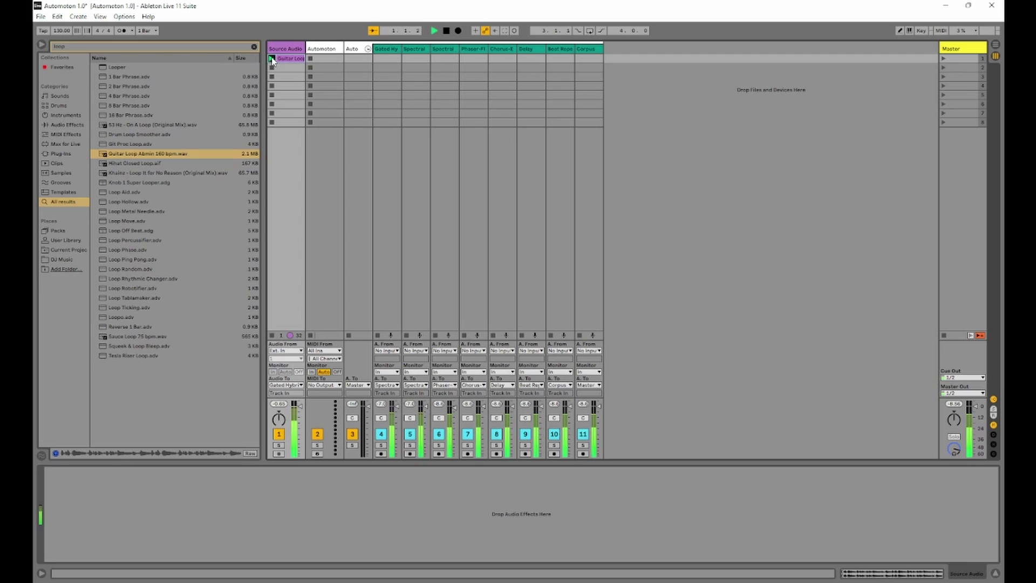
pyautogui.click(291, 59)
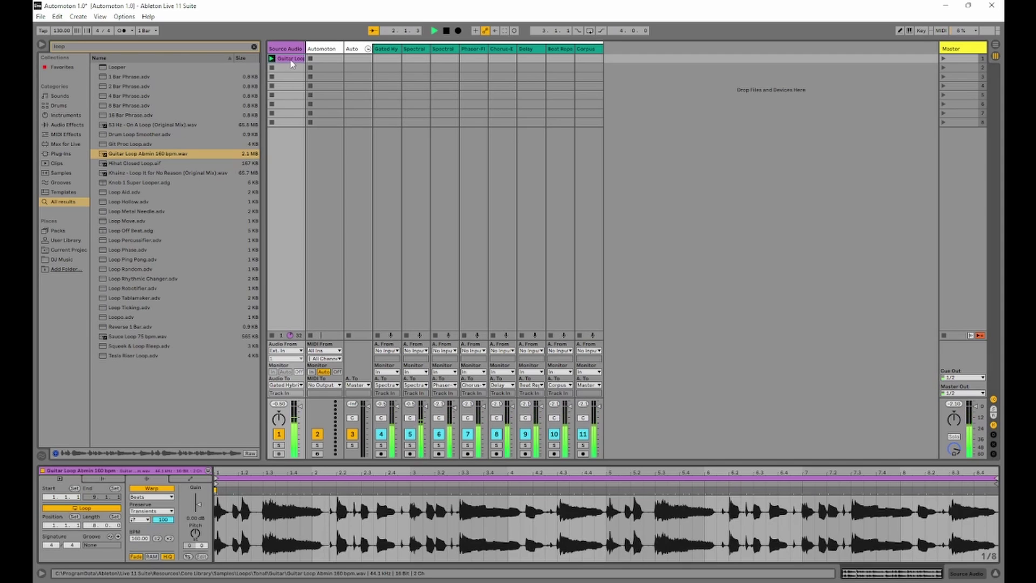
pyautogui.click(43, 30)
pyautogui.click(42, 30)
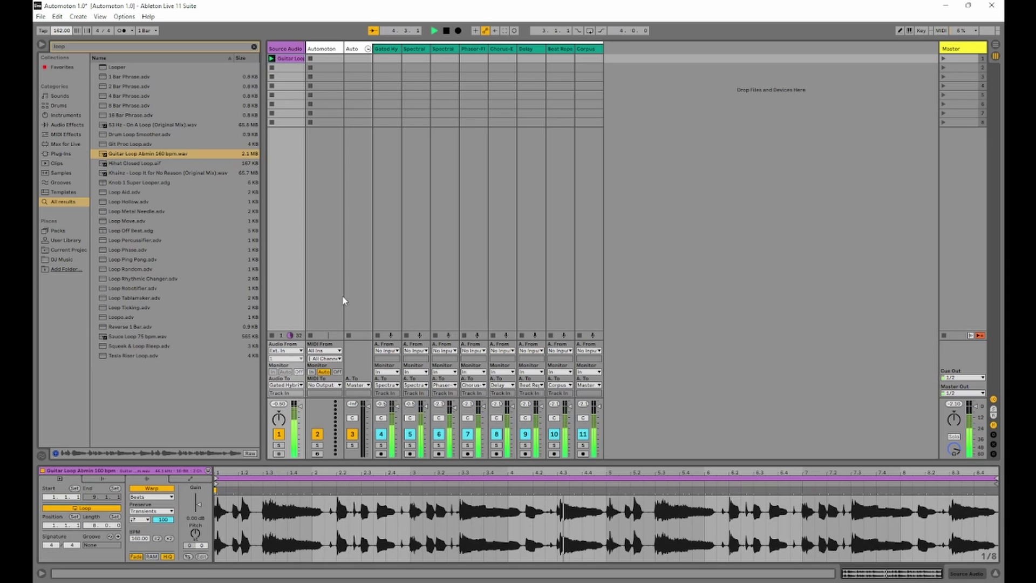
pyautogui.press('space')
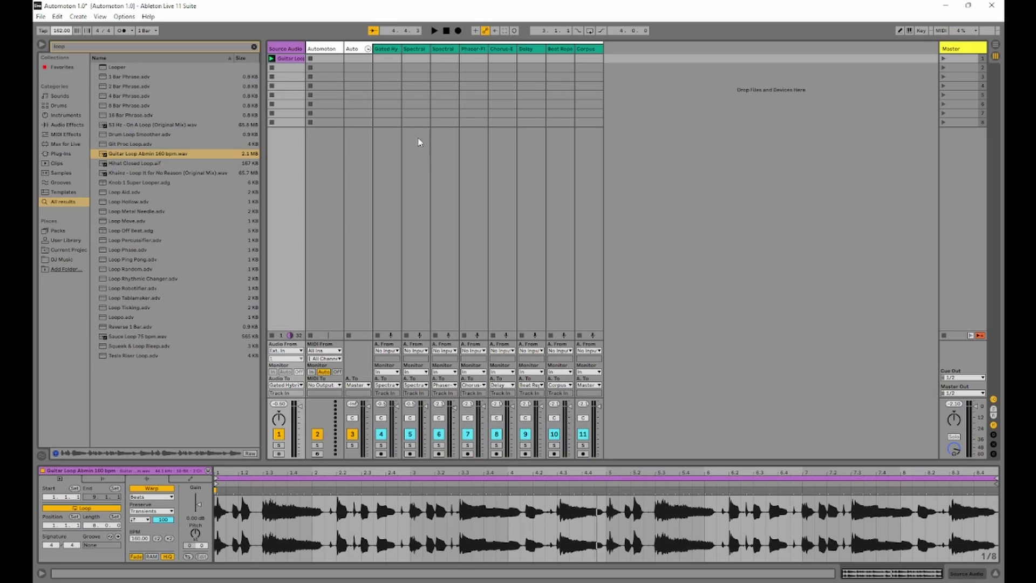
# Inspect the device chains on the Gated Hybrid Reverb, Spectral Time and Spectral Resonator tracks.
pyautogui.click(392, 49)
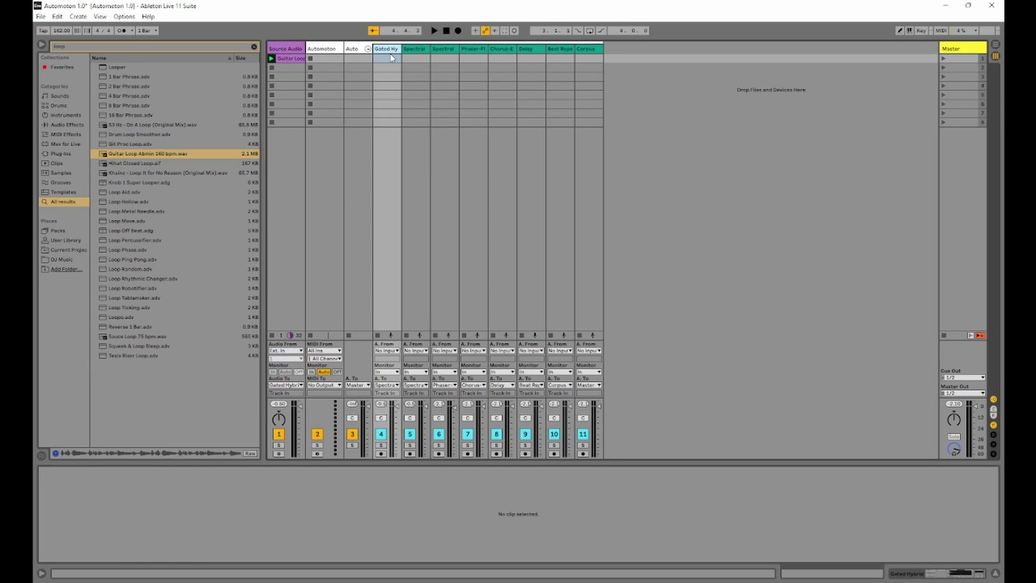
pyautogui.click(370, 50)
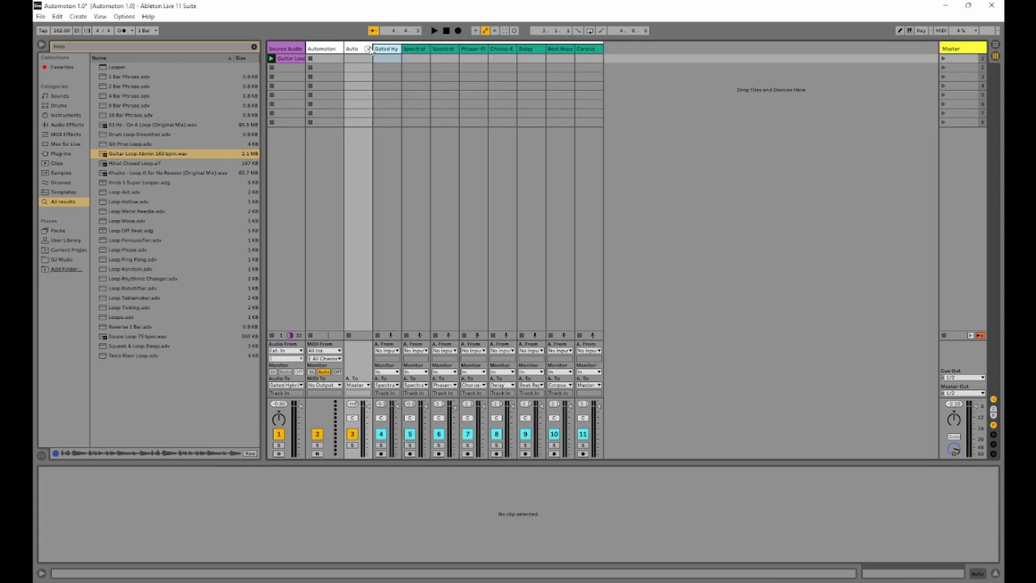
pyautogui.click(423, 51)
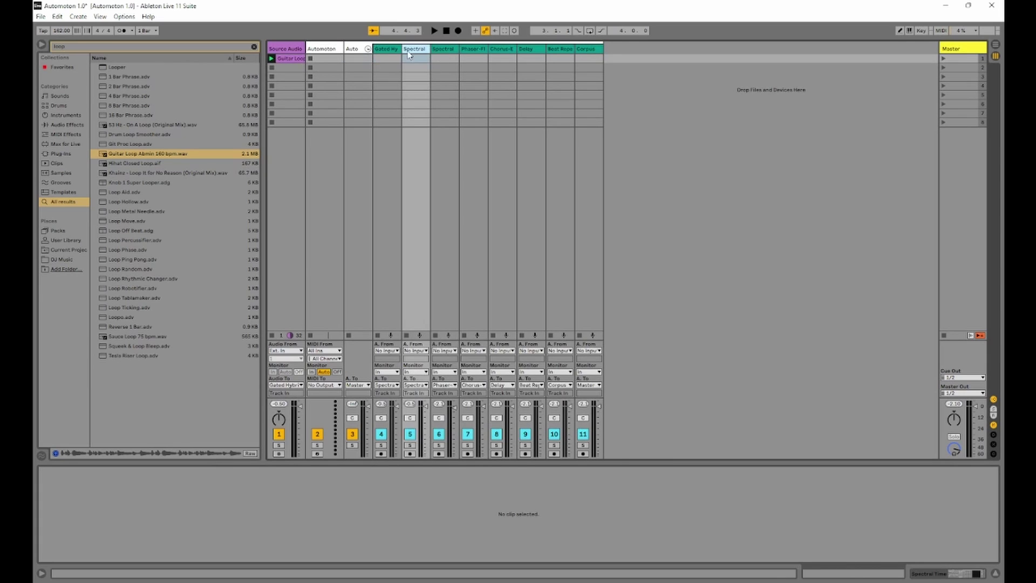
pyautogui.doubleClick(387, 49)
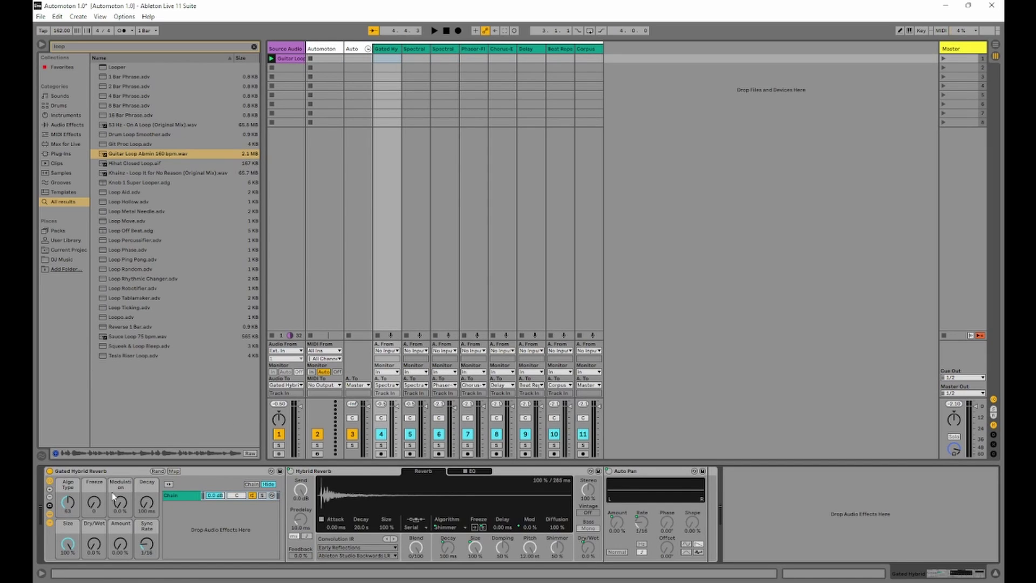
pyautogui.click(420, 49)
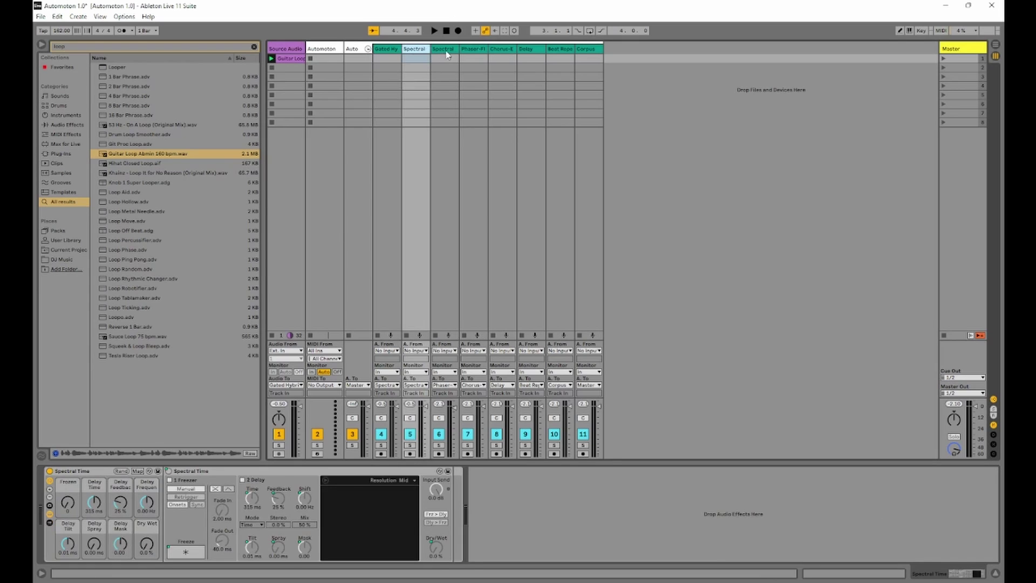
pyautogui.click(455, 50)
# Open the editor from the Automoton track, review every effect page through Corpus, and return to Gated Hybrid Reverb.
pyautogui.click(334, 56)
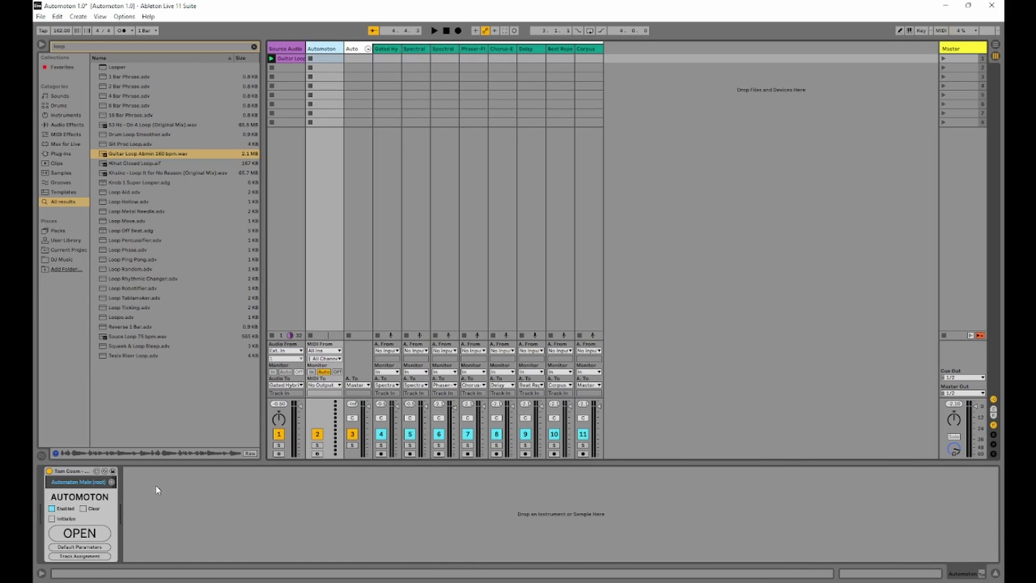
pyautogui.click(91, 533)
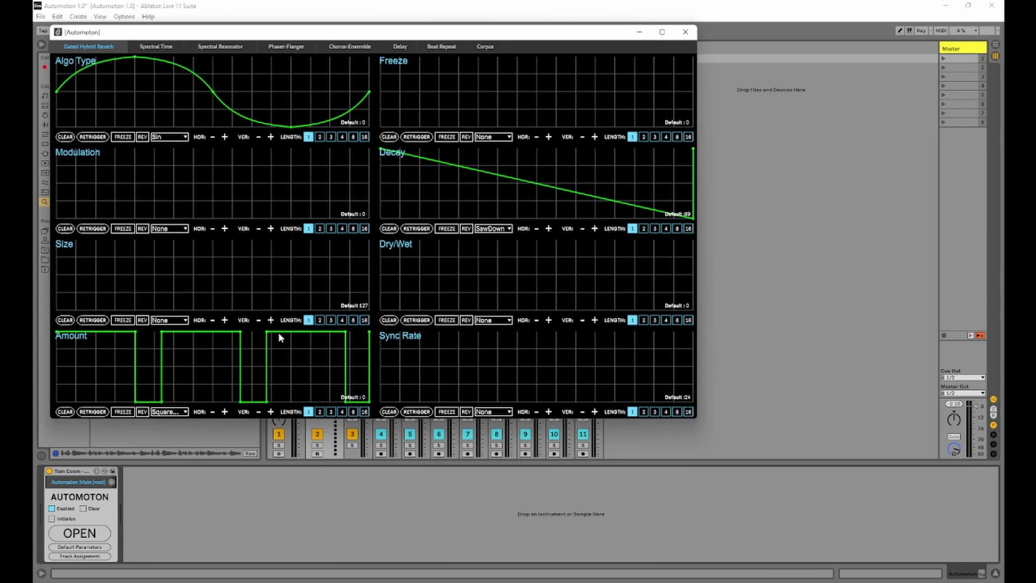
pyautogui.click(149, 49)
pyautogui.click(218, 48)
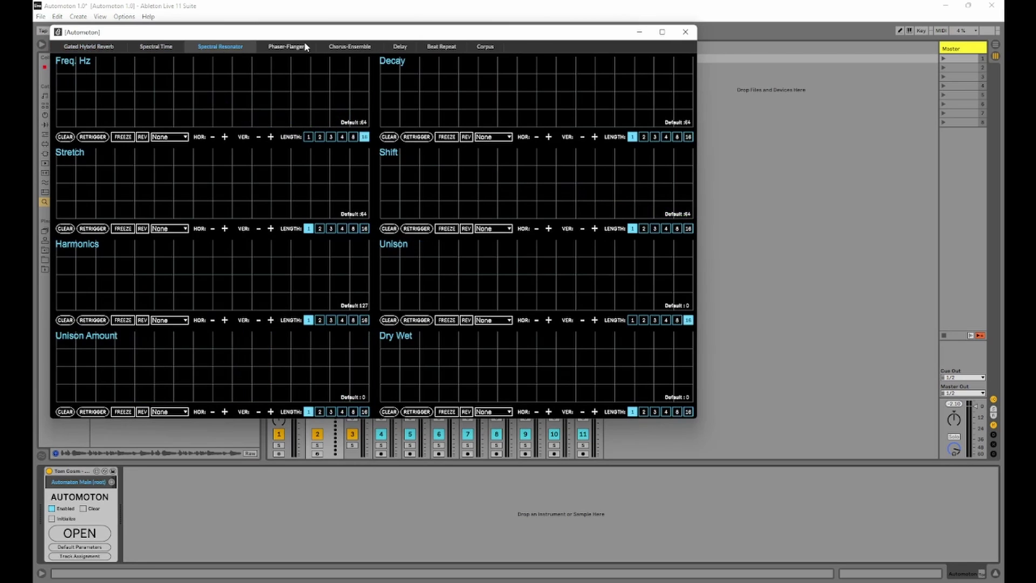
pyautogui.click(285, 47)
pyautogui.click(349, 47)
pyautogui.click(399, 48)
pyautogui.click(446, 49)
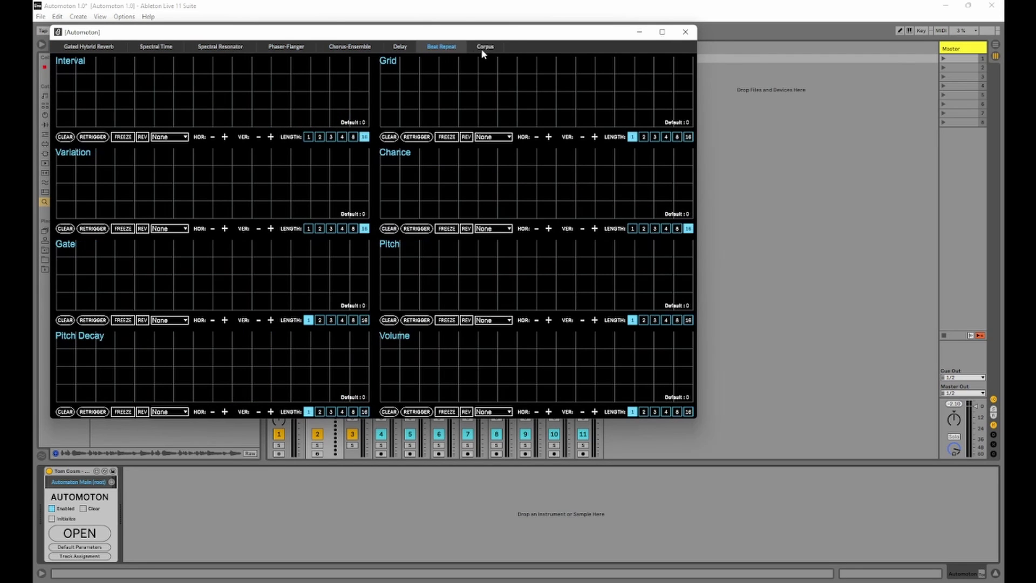
pyautogui.click(481, 47)
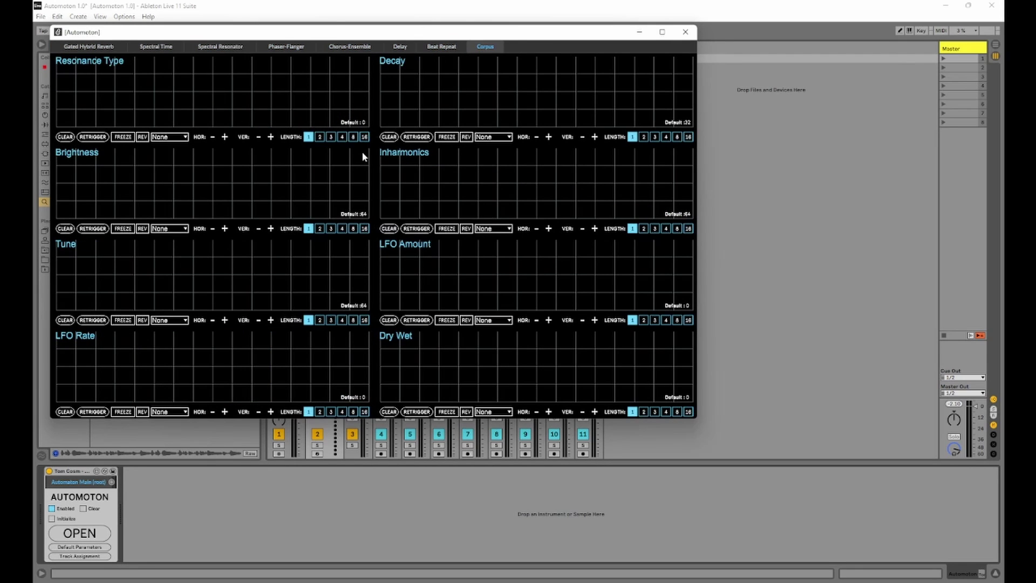
pyautogui.click(89, 48)
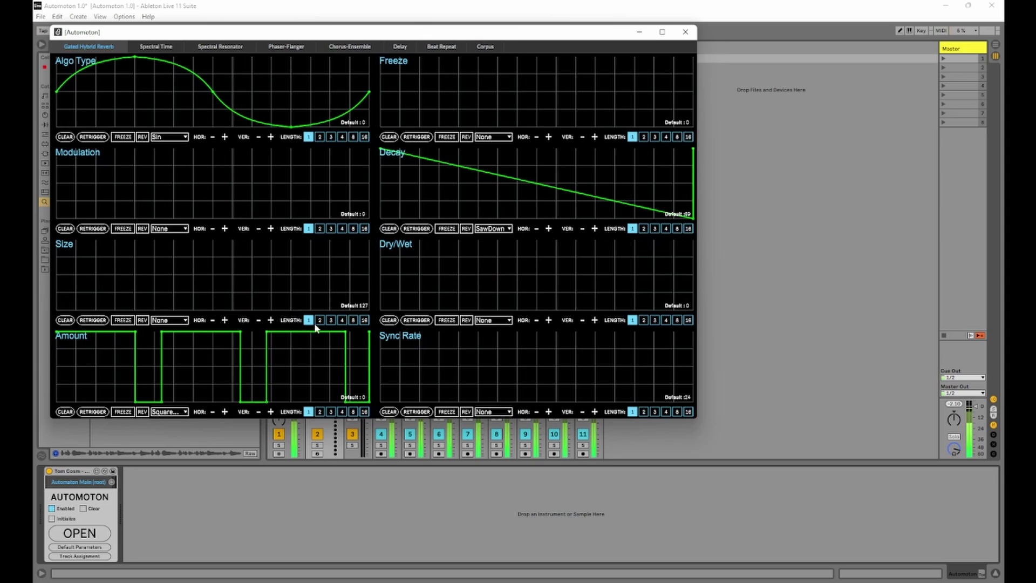
# Clear all Automoton envelopes, reopen the editor, and draw a zigzag Gated Hybrid Reverb Dry/Wet envelope with several segments curved downward.
pyautogui.click(69, 533)
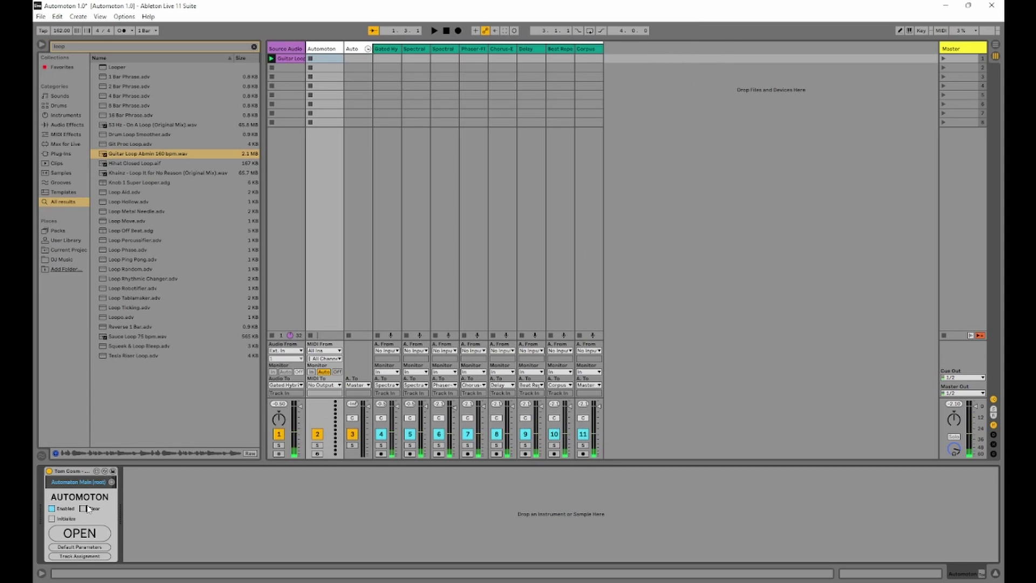
pyautogui.click(69, 533)
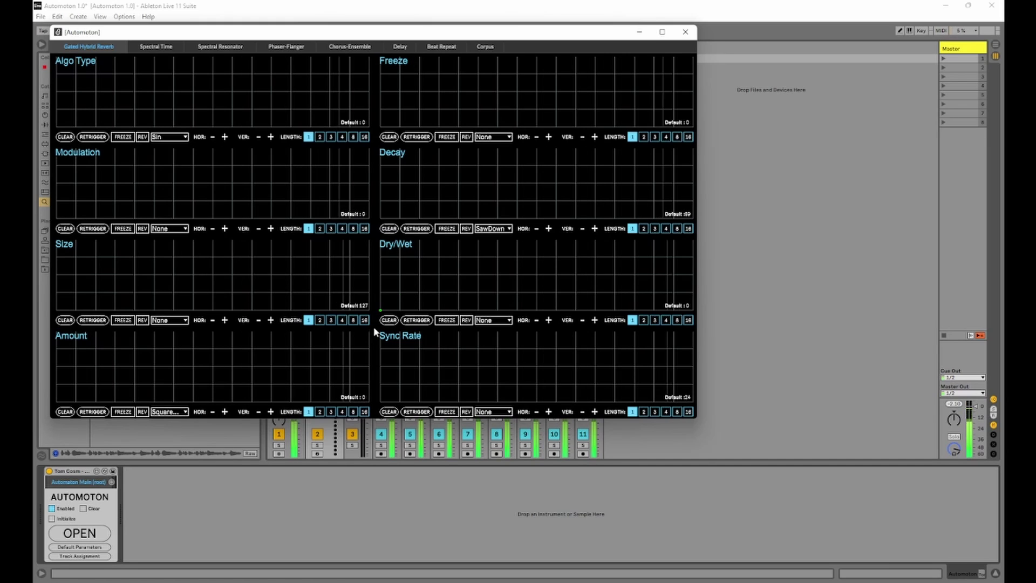
pyautogui.moveTo(380, 310)
pyautogui.mouseDown()
pyautogui.moveTo(491, 230)
pyautogui.moveTo(568, 247)
pyautogui.moveTo(718, 235)
pyautogui.moveTo(660, 257)
pyautogui.moveTo(609, 298)
pyautogui.moveTo(571, 307)
pyautogui.moveTo(629, 260)
pyautogui.moveTo(654, 310)
pyautogui.mouseUp()
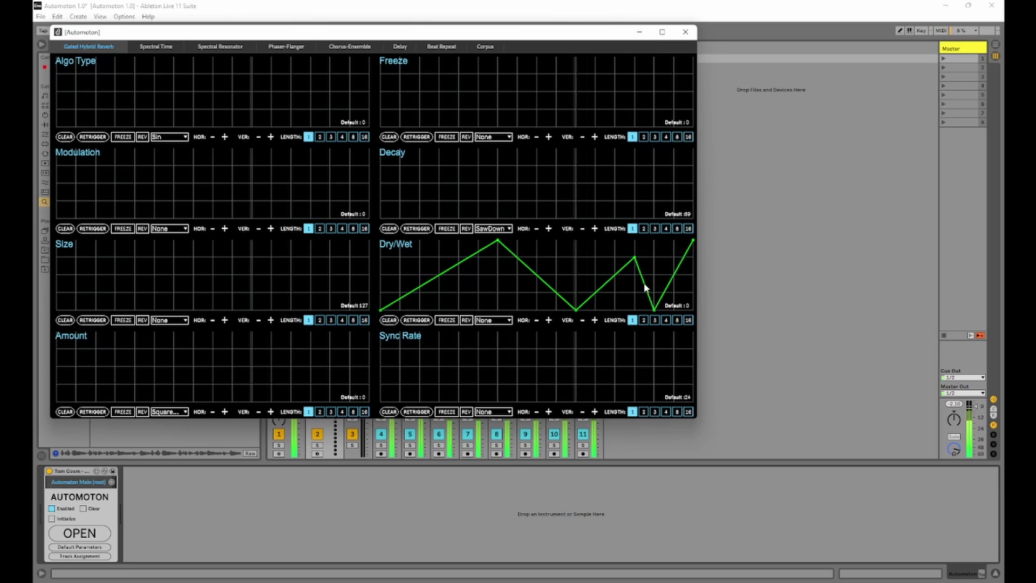
pyautogui.moveTo(605, 283); pyautogui.dragTo(644, 301)
pyautogui.moveTo(438, 275); pyautogui.dragTo(438, 297)
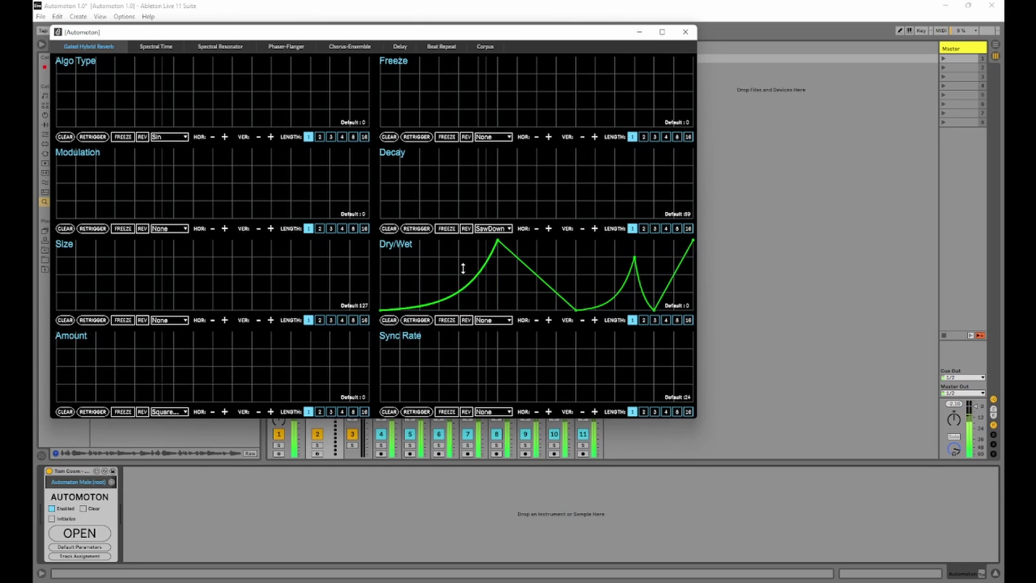
# Draw a Beat Repeat Volume envelope that rises to maximum, dips slightly and jumps back to maximum.
pyautogui.click(440, 47)
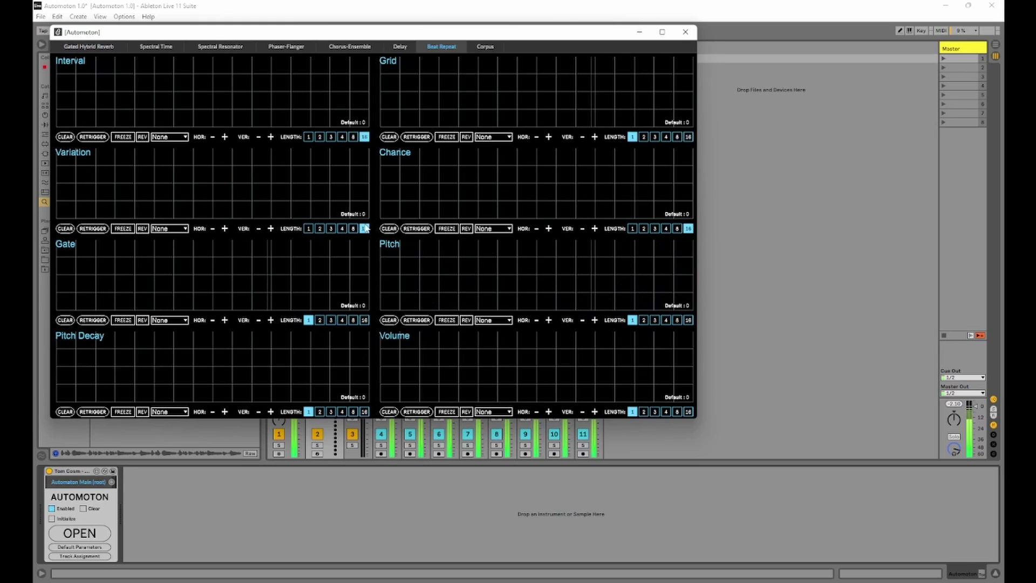
pyautogui.click(400, 384)
pyautogui.click(576, 331)
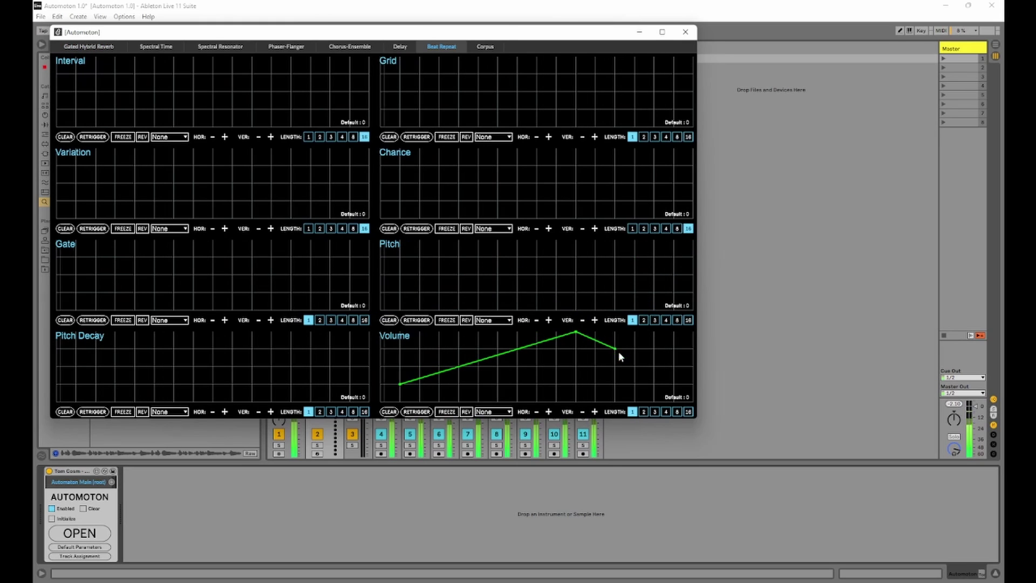
pyautogui.moveTo(617, 354); pyautogui.dragTo(652, 349)
# Draw a flat Chance envelope at maximum and a gently rising Grid envelope for Beat Repeat.
pyautogui.moveTo(384, 151); pyautogui.dragTo(693, 147)
pyautogui.moveTo(381, 108)
pyautogui.mouseDown()
pyautogui.moveTo(529, 104)
pyautogui.moveTo(654, 74)
pyautogui.mouseUp()
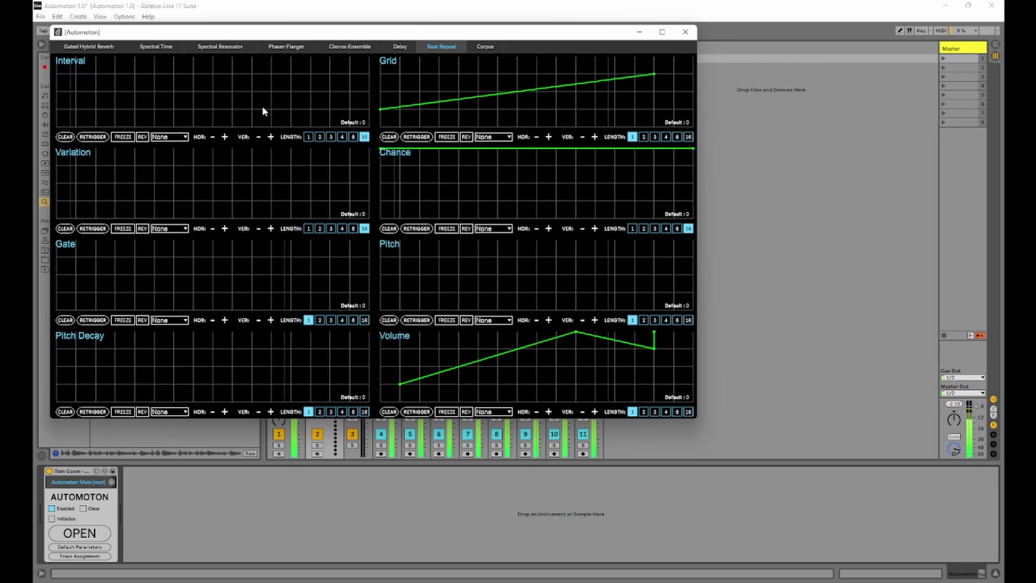
# Draw a rising Interval envelope that drops sharply to zero, with length 1, and a low Variation envelope that rises slightly and falls.
pyautogui.click(134, 109)
pyautogui.moveTo(111, 111)
pyautogui.mouseDown()
pyautogui.moveTo(196, 97)
pyautogui.moveTo(232, 76)
pyautogui.moveTo(232, 127)
pyautogui.mouseUp()
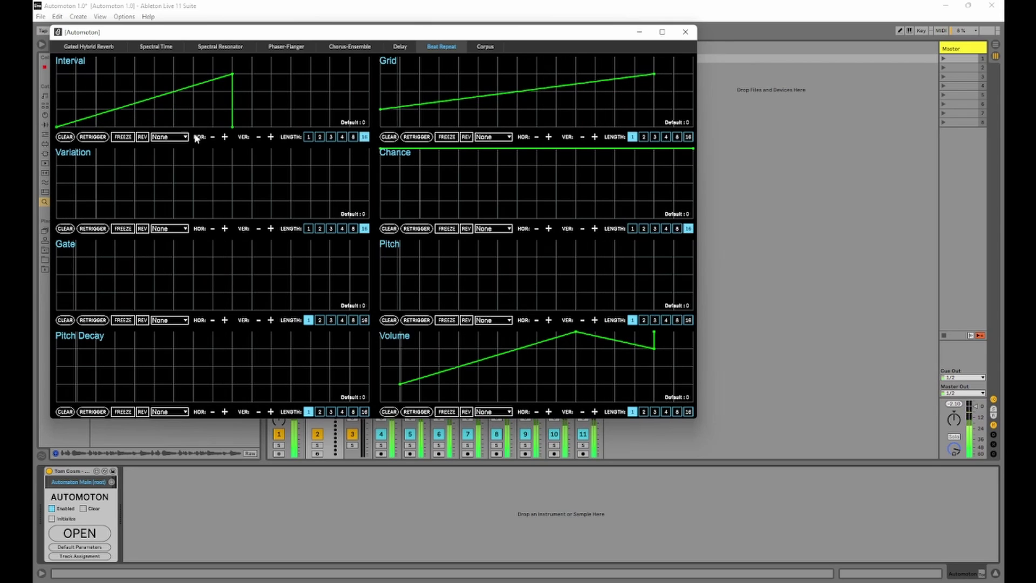
pyautogui.click(309, 137)
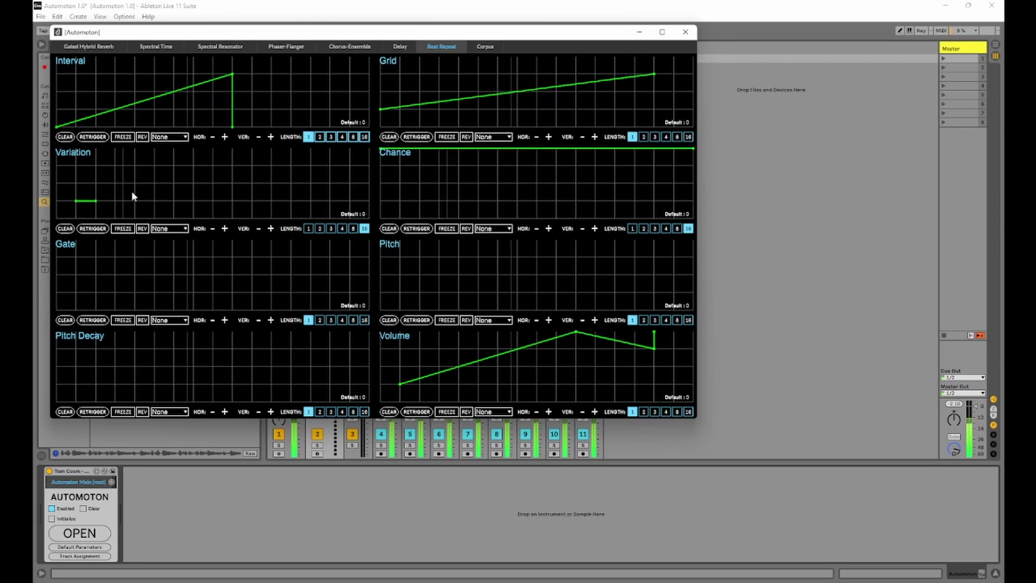
pyautogui.moveTo(76, 200)
pyautogui.mouseDown()
pyautogui.moveTo(155, 184)
pyautogui.moveTo(211, 217)
pyautogui.mouseUp()
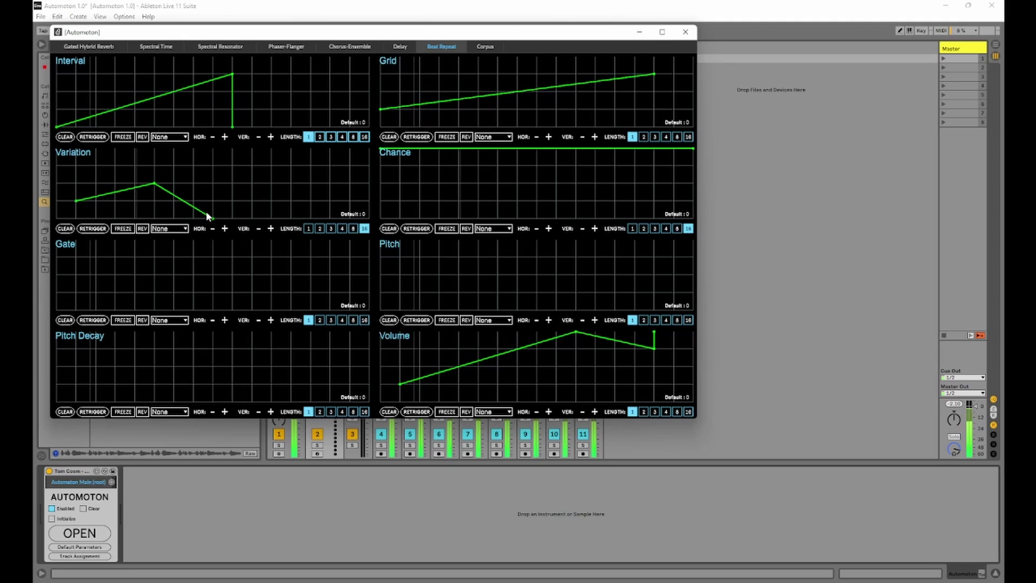
# Draw a flat Dry Wet envelope at maximum and a gently rising Tune envelope for Corpus.
pyautogui.click(485, 47)
pyautogui.moveTo(381, 332); pyautogui.dragTo(765, 308)
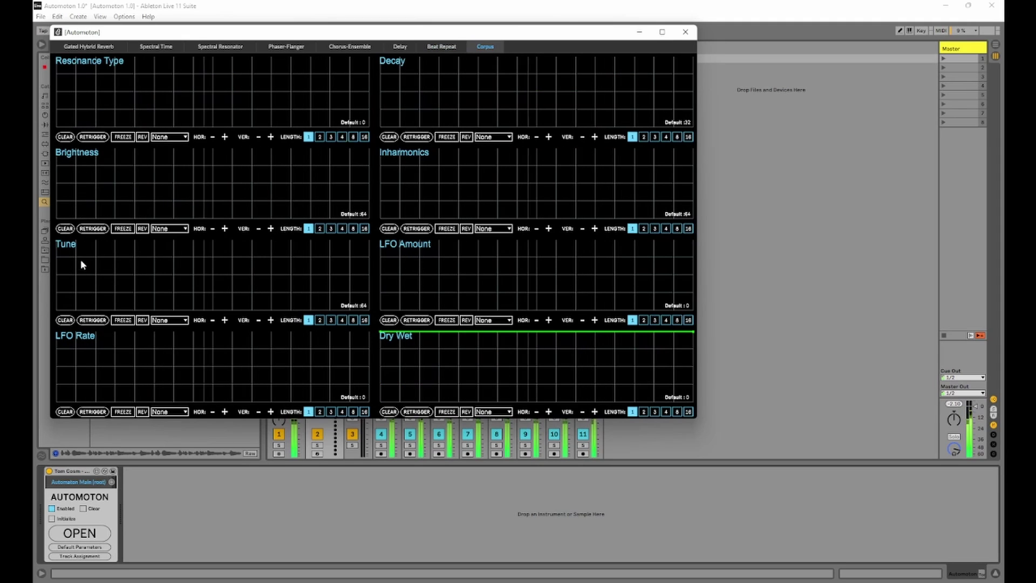
pyautogui.moveTo(56, 292)
pyautogui.mouseDown()
pyautogui.moveTo(267, 254)
pyautogui.moveTo(350, 257)
pyautogui.mouseUp()
# Add a dip to the Corpus Dry Wet envelope, then replace it with a repeating square preset shape.
pyautogui.moveTo(428, 366)
pyautogui.mouseDown()
pyautogui.moveTo(439, 384)
pyautogui.moveTo(522, 351)
pyautogui.mouseUp()
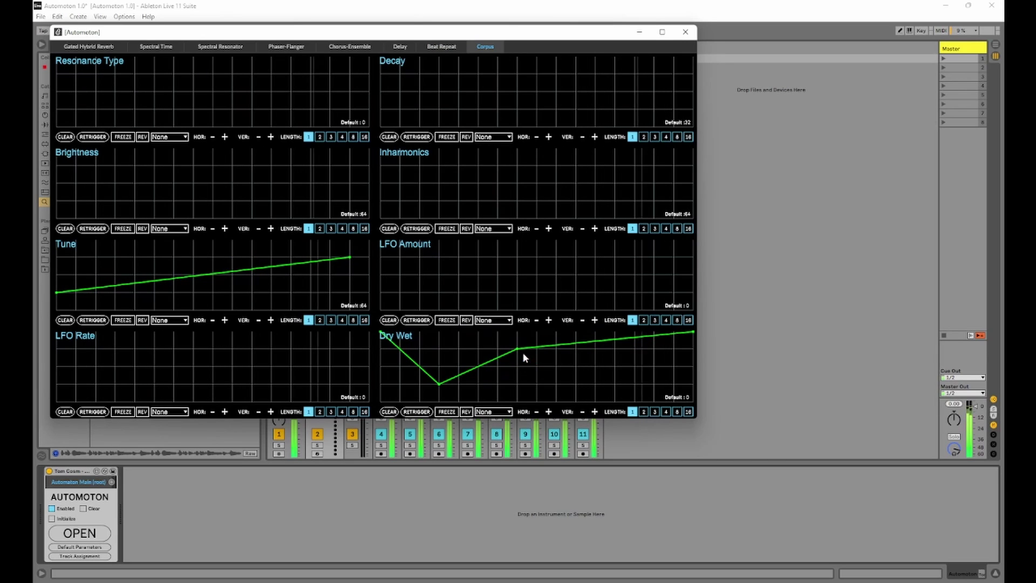
pyautogui.click(493, 411)
pyautogui.click(493, 389)
pyautogui.click(492, 411)
pyautogui.click(493, 400)
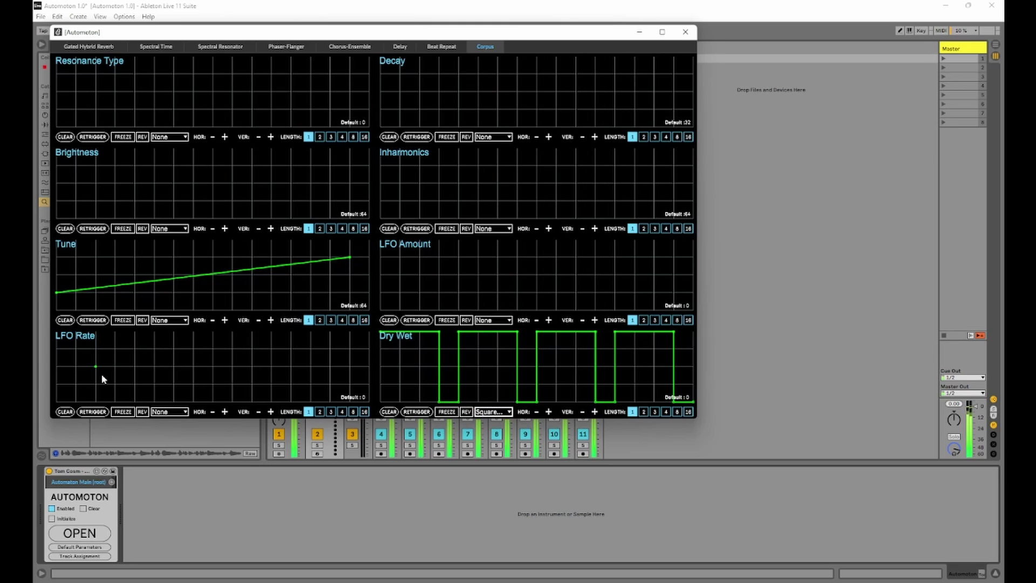
# Draw a zigzag LFO Rate envelope for Corpus that peaks at maximum, dips low and rises again, and stop playback.
pyautogui.moveTo(95, 366)
pyautogui.mouseDown()
pyautogui.moveTo(151, 340)
pyautogui.moveTo(246, 376)
pyautogui.moveTo(310, 349)
pyautogui.mouseUp()
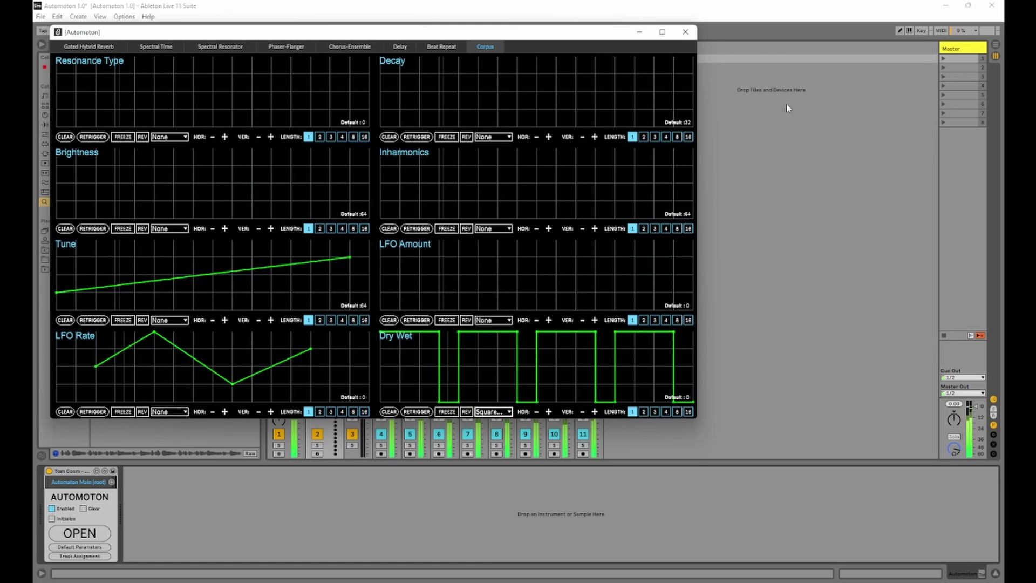
pyautogui.press('space')
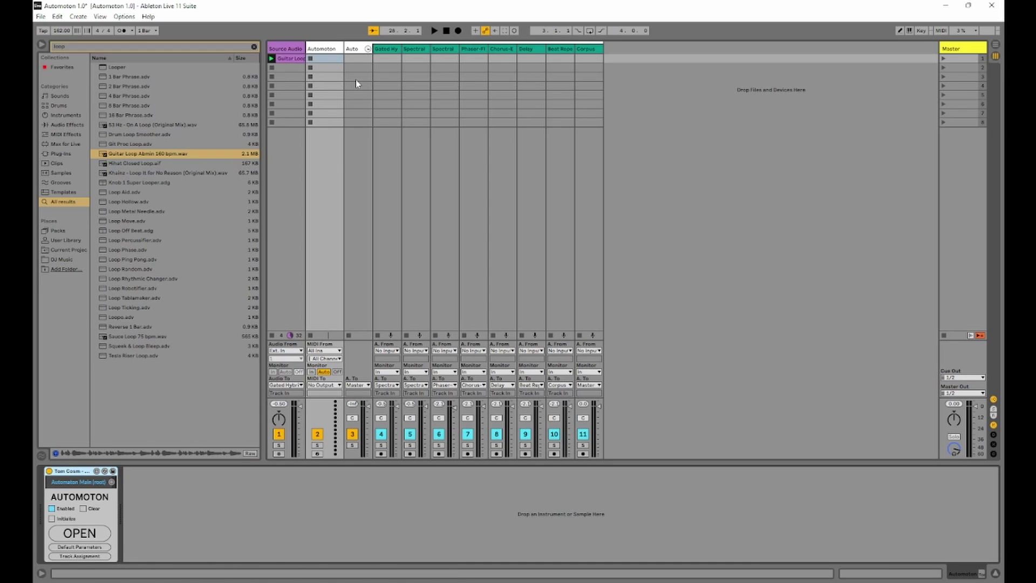
# Examine the Auto group track, the effect tracks from Gated Hybrid Reverb to Corpus, and the Gated Hybrid Reverb device chain.
pyautogui.click(364, 48)
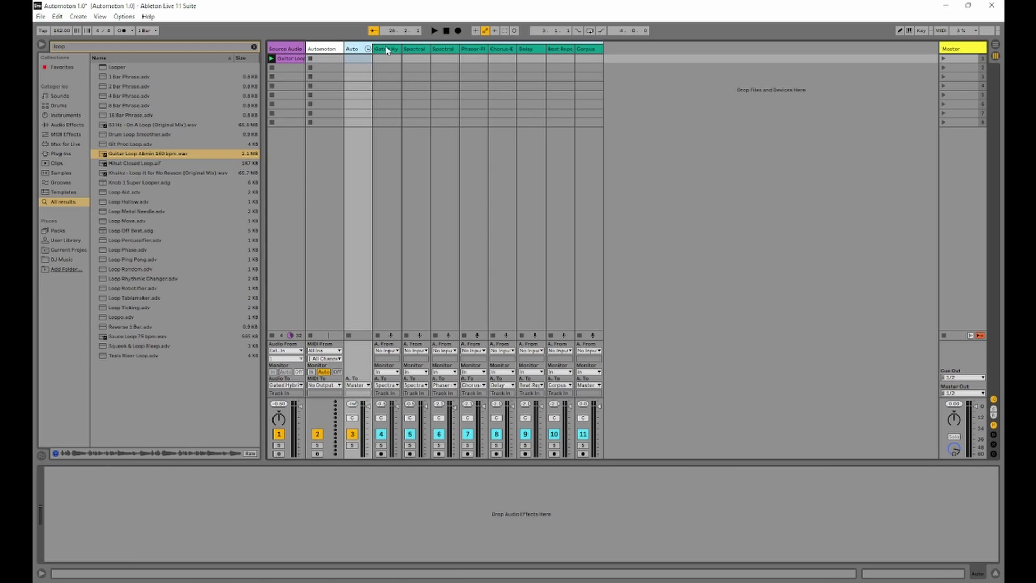
pyautogui.click(386, 49)
pyautogui.keyDown('shift'); pyautogui.click(583, 49); pyautogui.keyUp('shift')
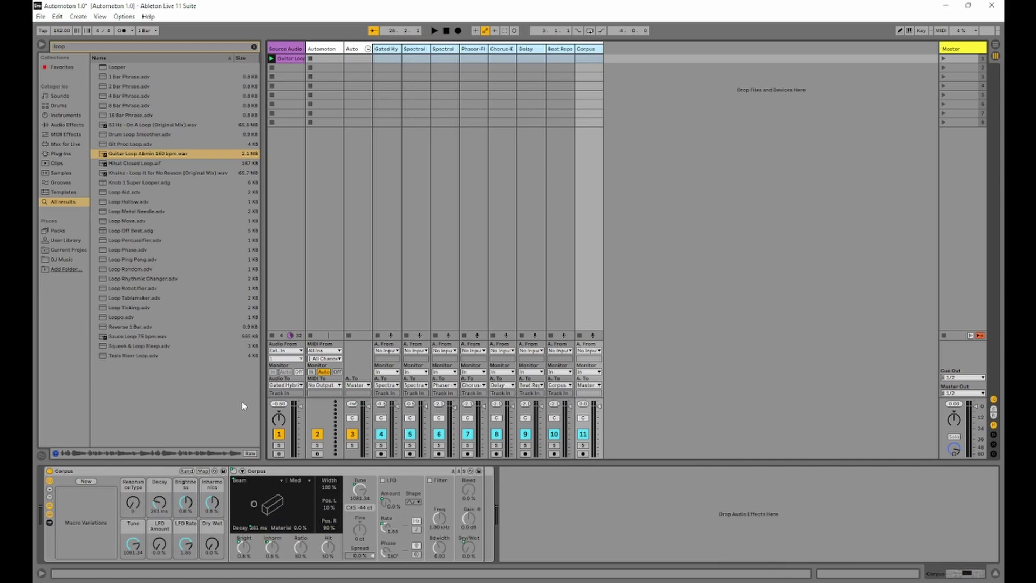
pyautogui.click(396, 49)
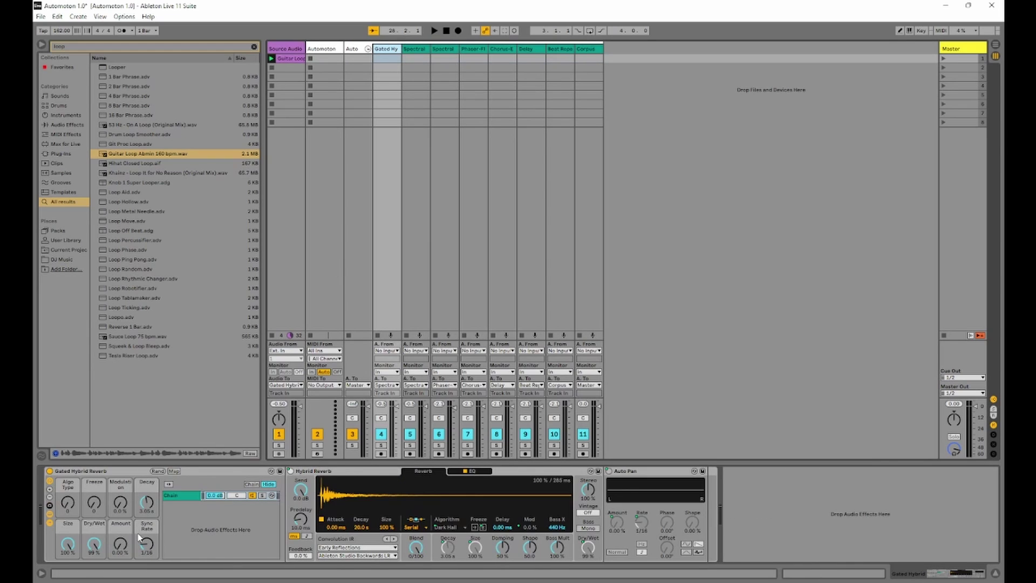